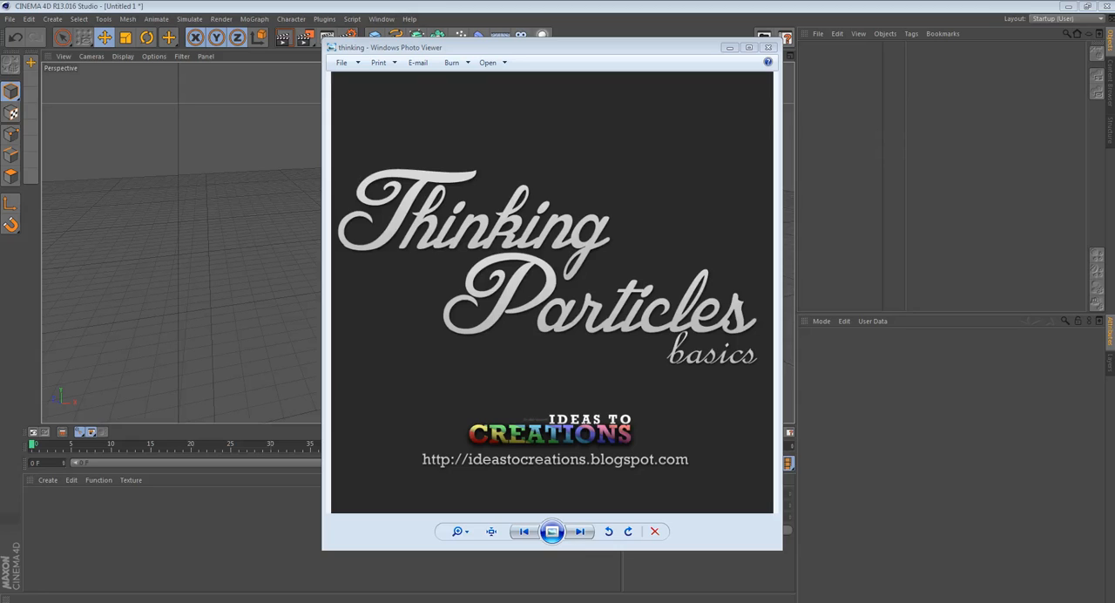
# - Close the title picture, add a standard particle Emitter and play the animation to view its particles from several angles
pyautogui.click(768, 47)
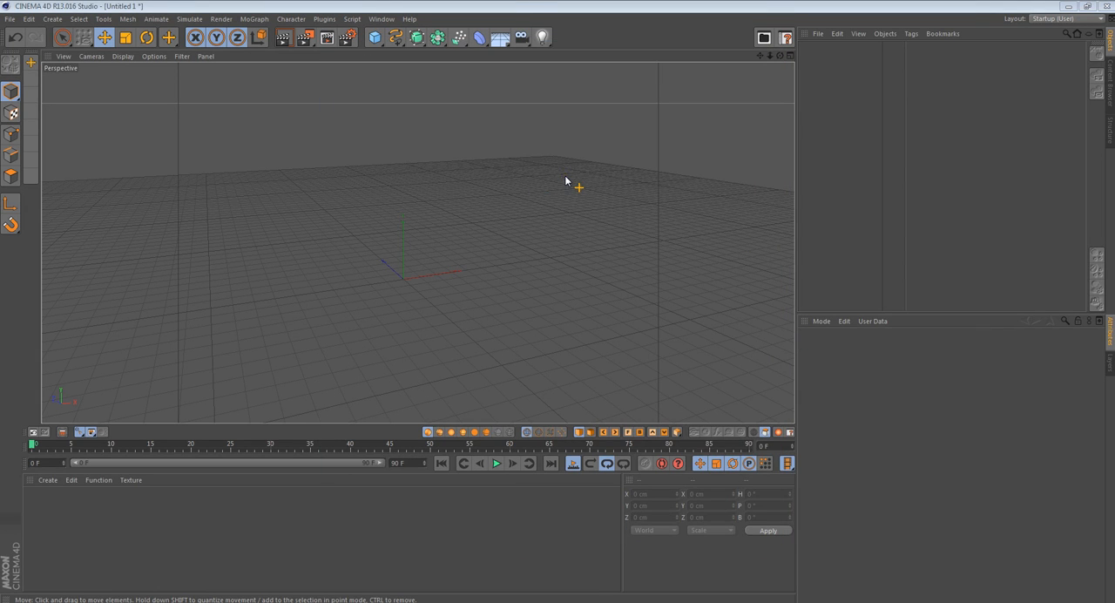
pyautogui.click(61, 433)
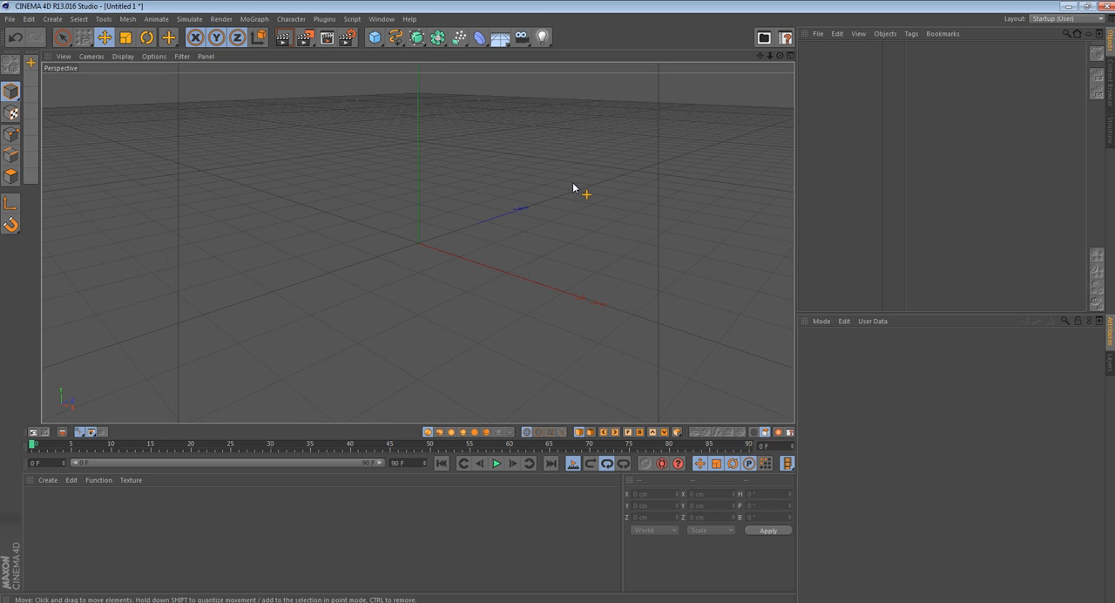
pyautogui.click(459, 38)
pyautogui.moveTo(781, 56)
pyautogui.mouseDown()
pyautogui.moveTo(555, 303)
pyautogui.moveTo(781, 57)
pyautogui.mouseUp()
pyautogui.click(496, 464)
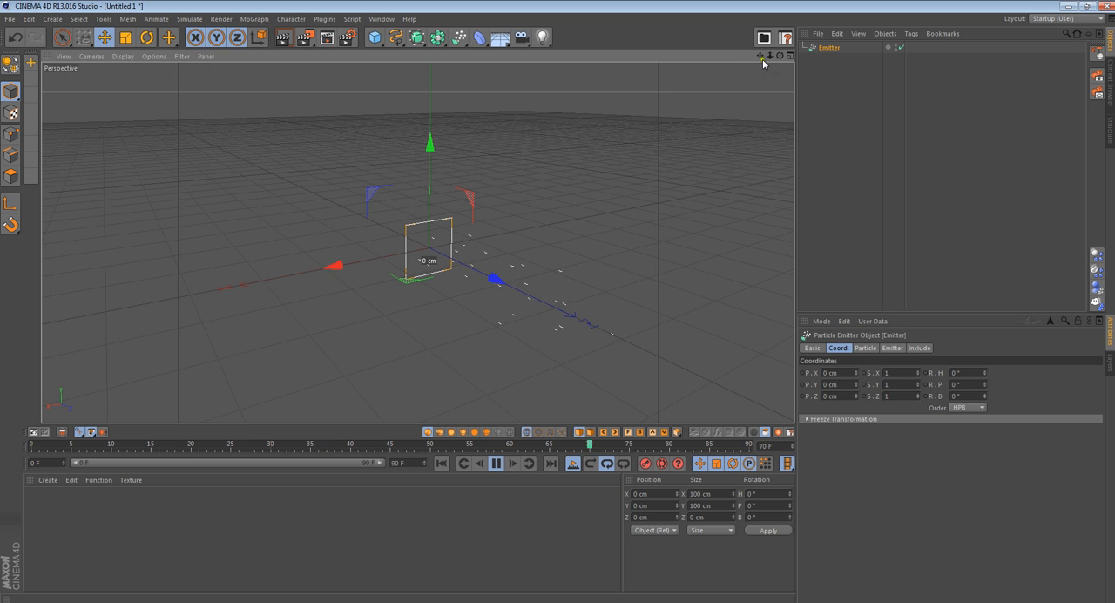
pyautogui.moveTo(781, 56); pyautogui.dragTo(412, 227)
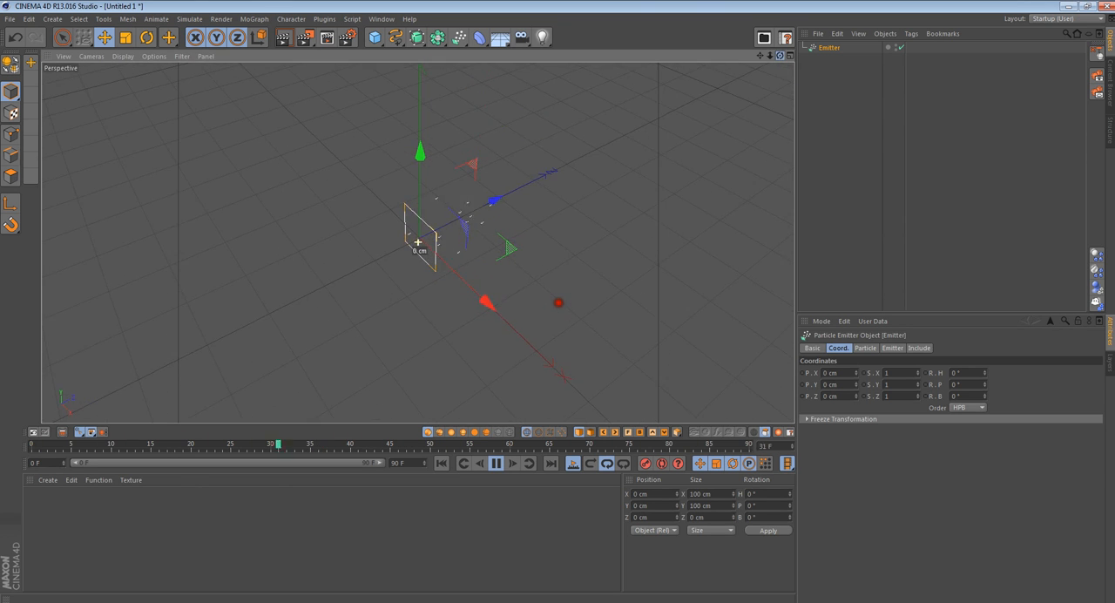
pyautogui.moveTo(780, 57); pyautogui.dragTo(426, 296)
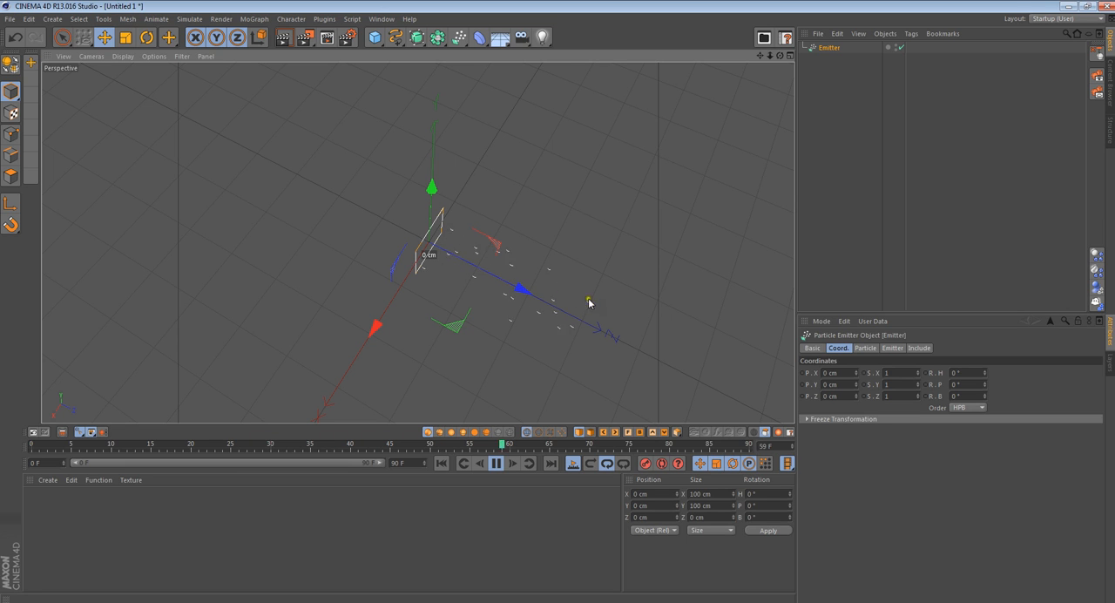
pyautogui.moveTo(781, 56); pyautogui.dragTo(587, 221)
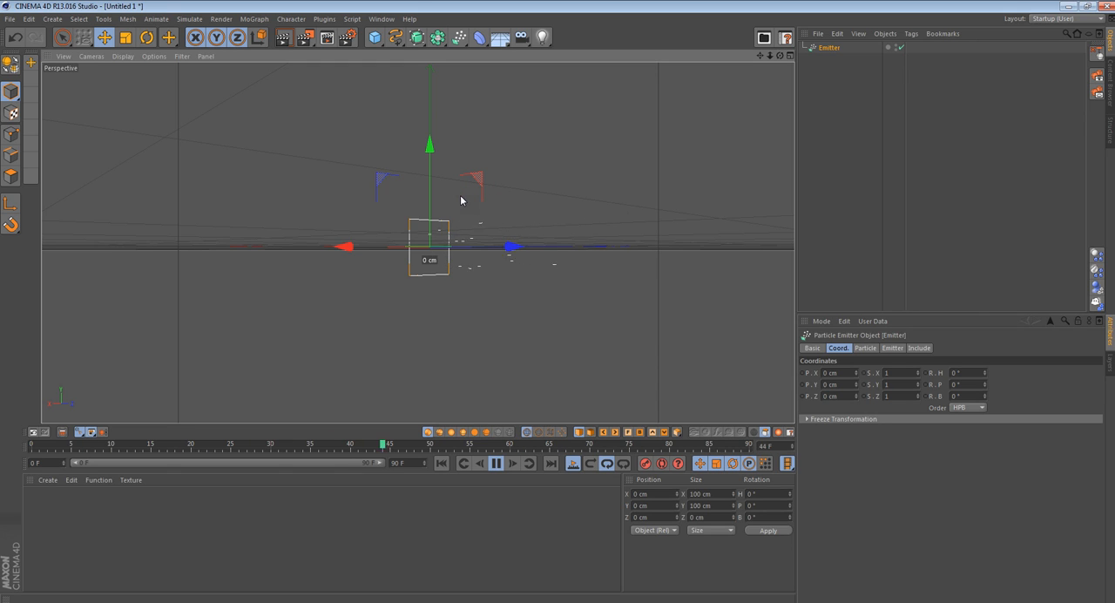
# - Delete the particle Emitter and return the animation to its first frame
pyautogui.press('Delete')
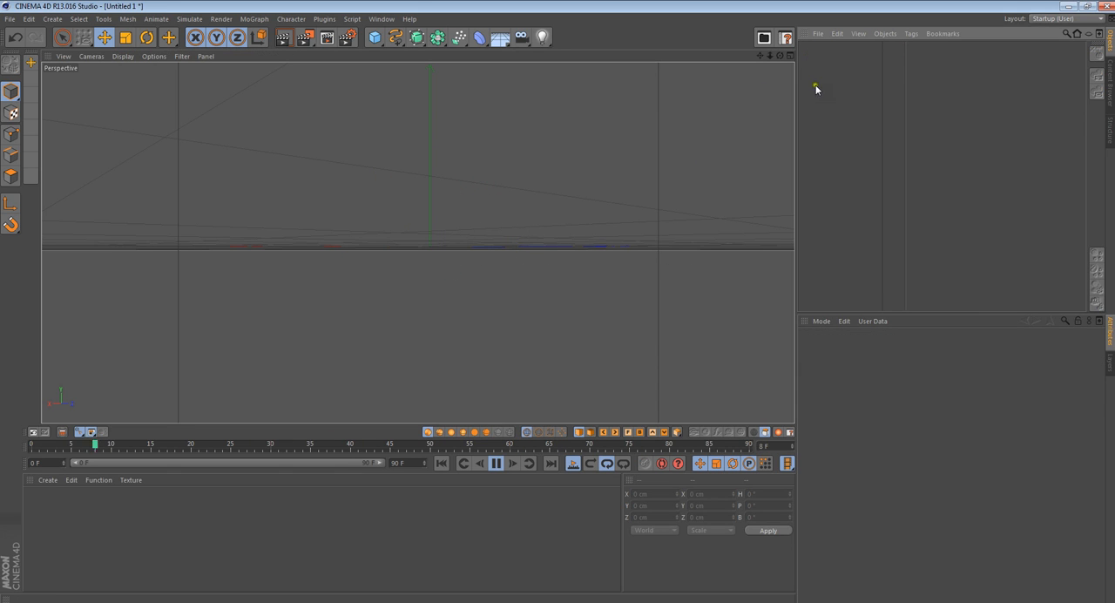
pyautogui.moveTo(782, 58); pyautogui.dragTo(558, 302)
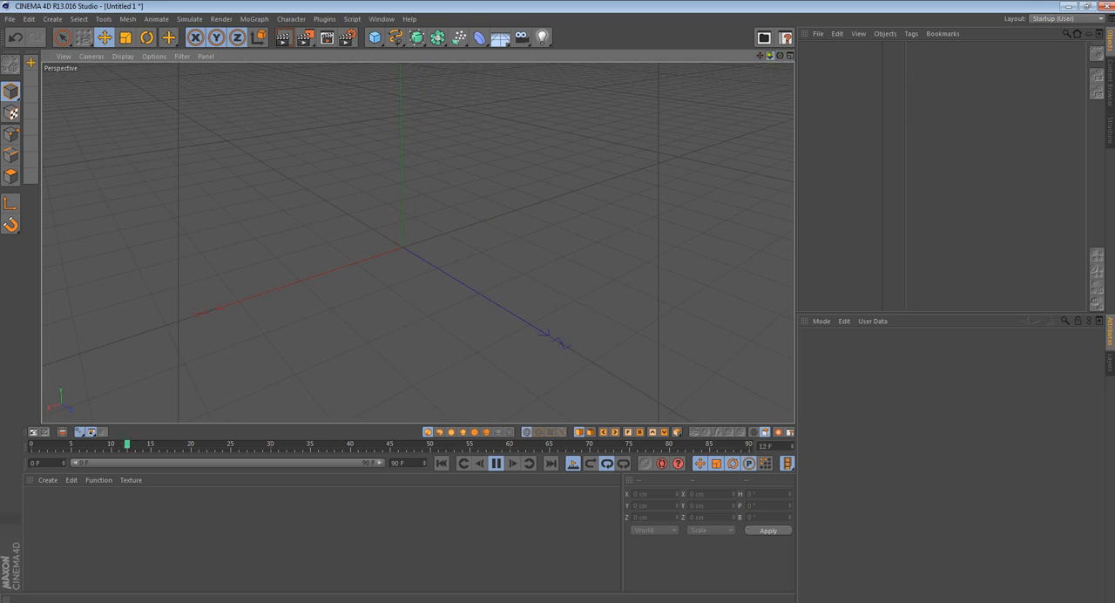
pyautogui.moveTo(771, 57); pyautogui.dragTo(558, 302)
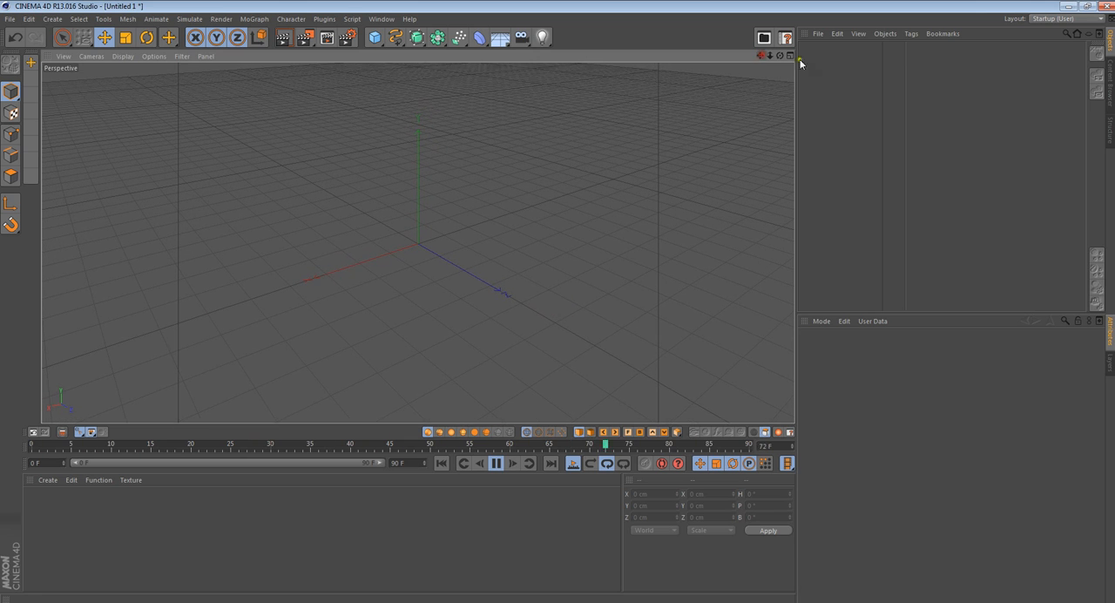
pyautogui.click(857, 87)
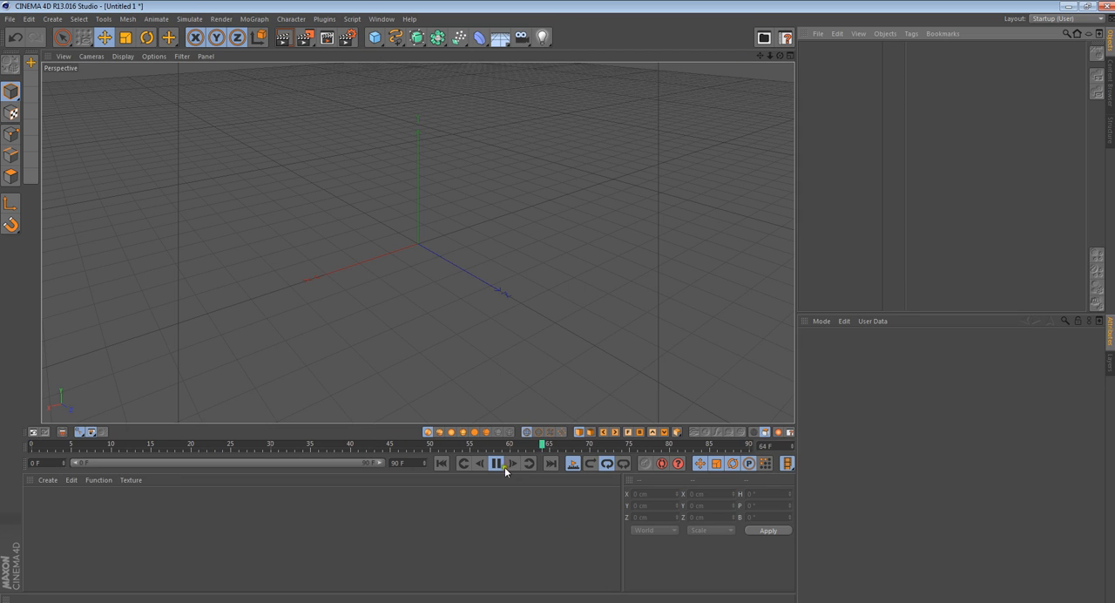
pyautogui.click(442, 462)
# - Add a Null object to the scene and rename it TP
pyautogui.moveTo(374, 37); pyautogui.dragTo(437, 5)
pyautogui.moveTo(375, 38); pyautogui.dragTo(400, 47)
pyautogui.doubleClick(824, 54)
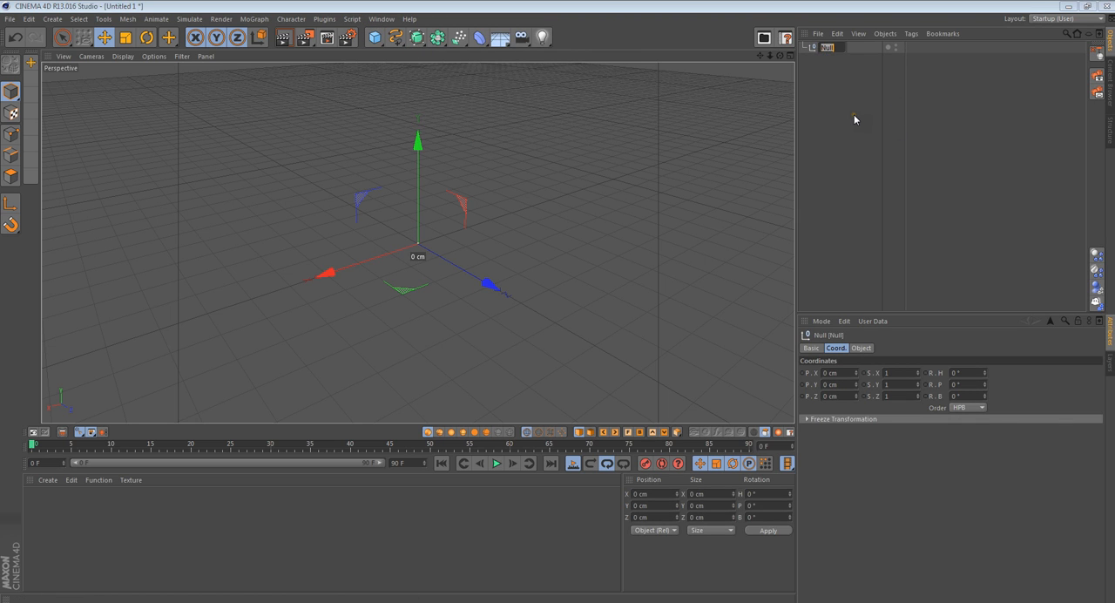
pyautogui.write('TP')
pyautogui.press('Return')
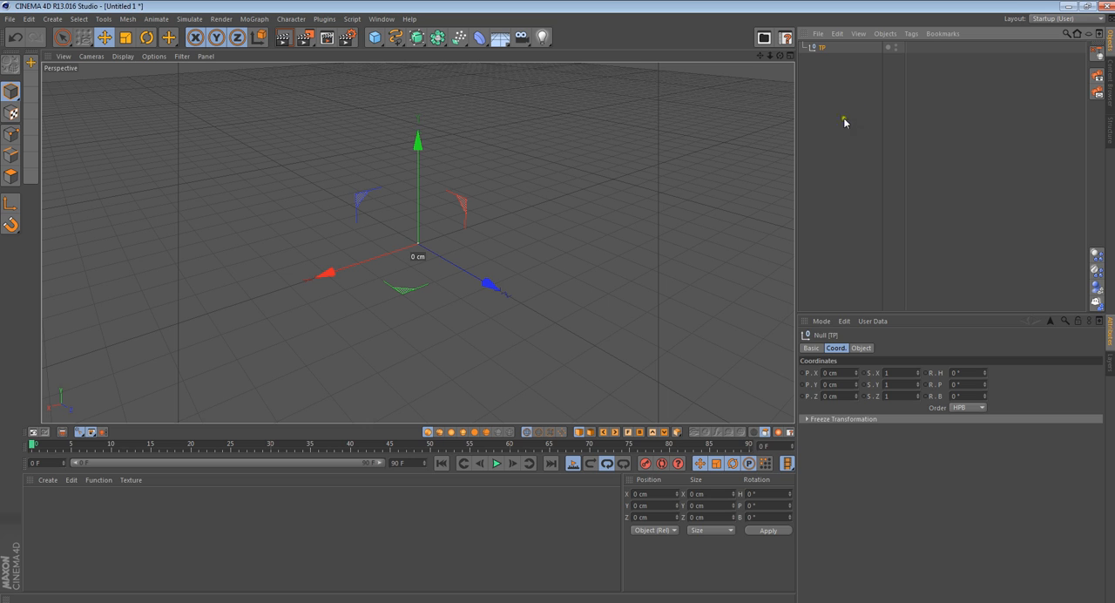
pyautogui.click(877, 82)
# - Add an XPresso tag to the TP null
pyautogui.rightClick(820, 48)
pyautogui.moveTo(887, 59)
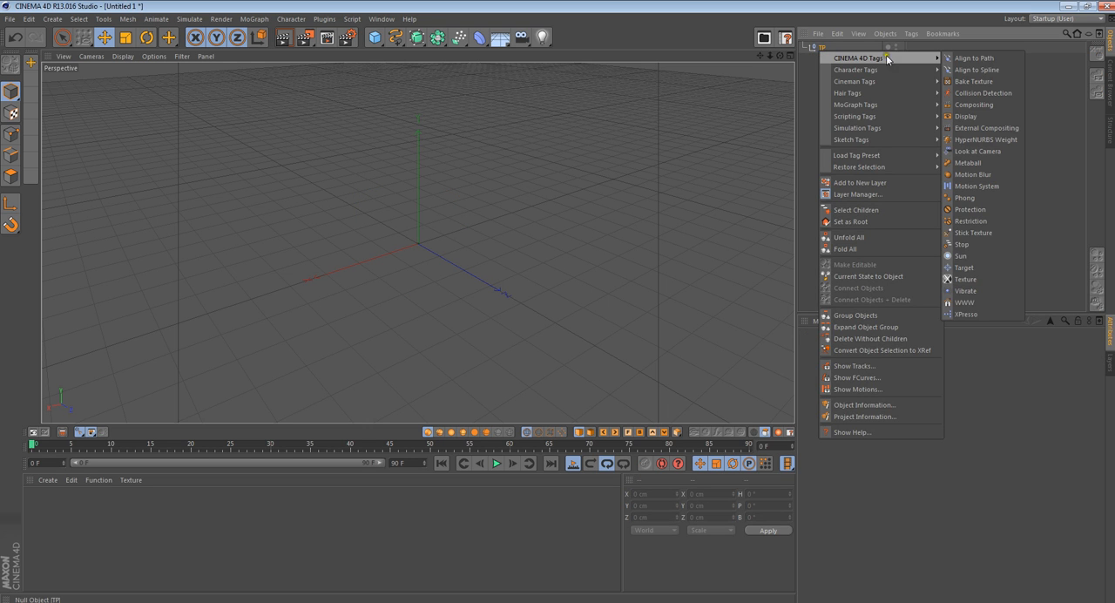
pyautogui.click(979, 315)
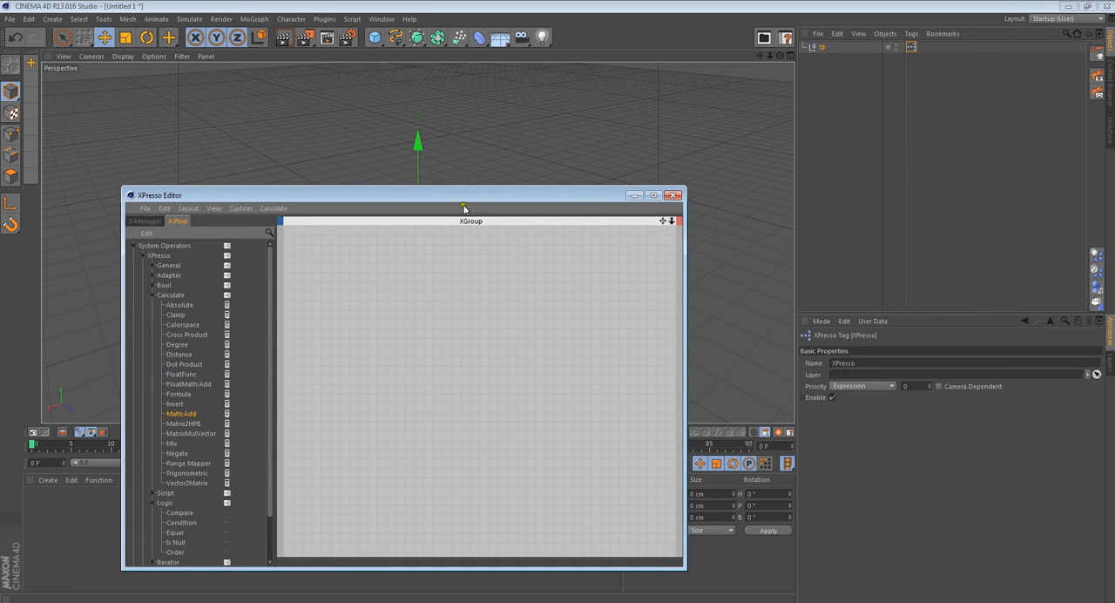
# - Collapse the Calculate and Logic operator groups, and move the XPresso Editor clear of the viewport and object list
pyautogui.moveTo(463, 208); pyautogui.dragTo(703, 137)
pyautogui.click(392, 225)
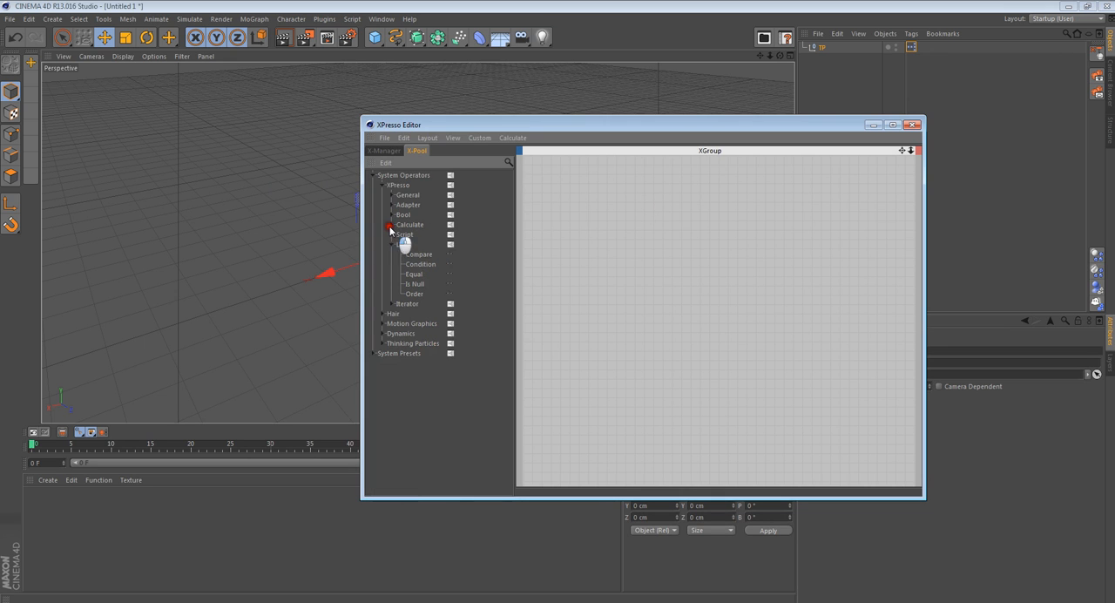
pyautogui.click(391, 245)
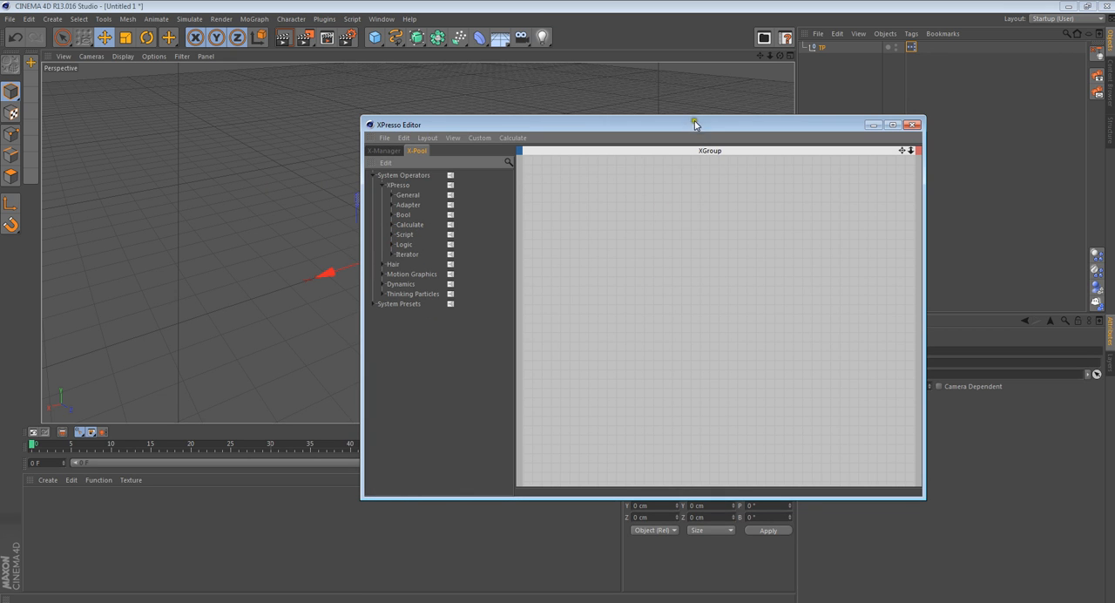
pyautogui.moveTo(696, 125); pyautogui.dragTo(883, 229)
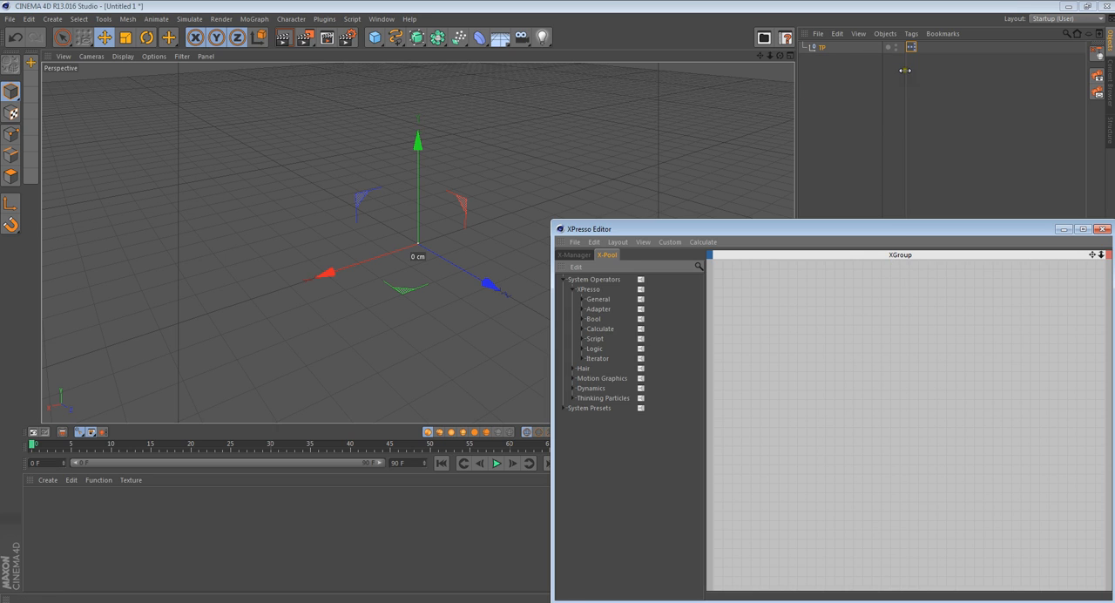
pyautogui.moveTo(904, 70); pyautogui.dragTo(867, 78)
pyautogui.click(842, 384)
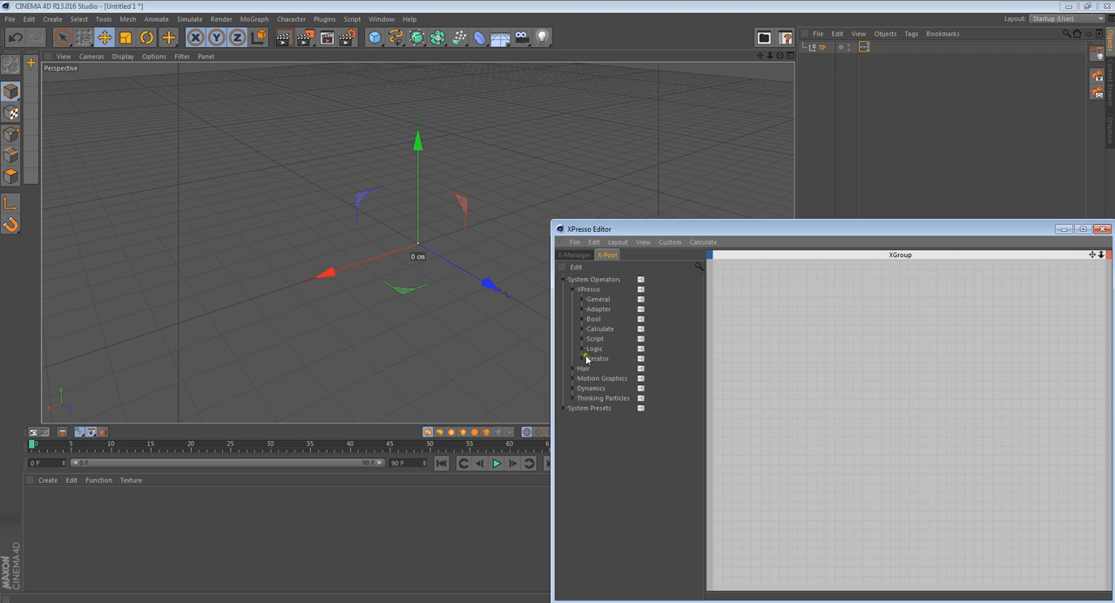
# - Collapse the XPresso operators, browse the Thinking Particles operators and expand the TP Generator group
pyautogui.click(572, 289)
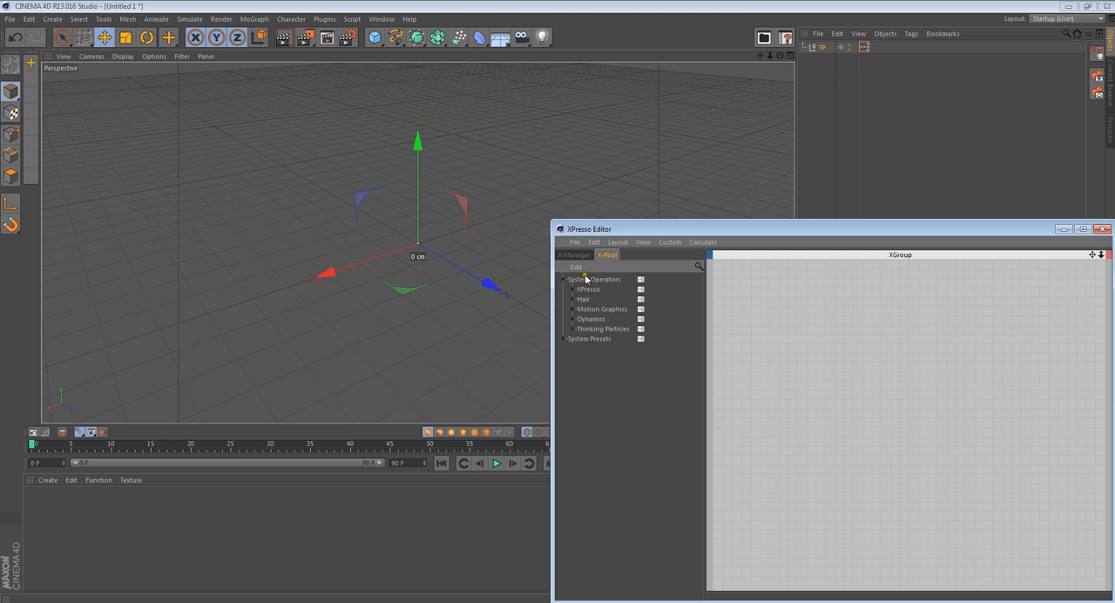
pyautogui.click(573, 329)
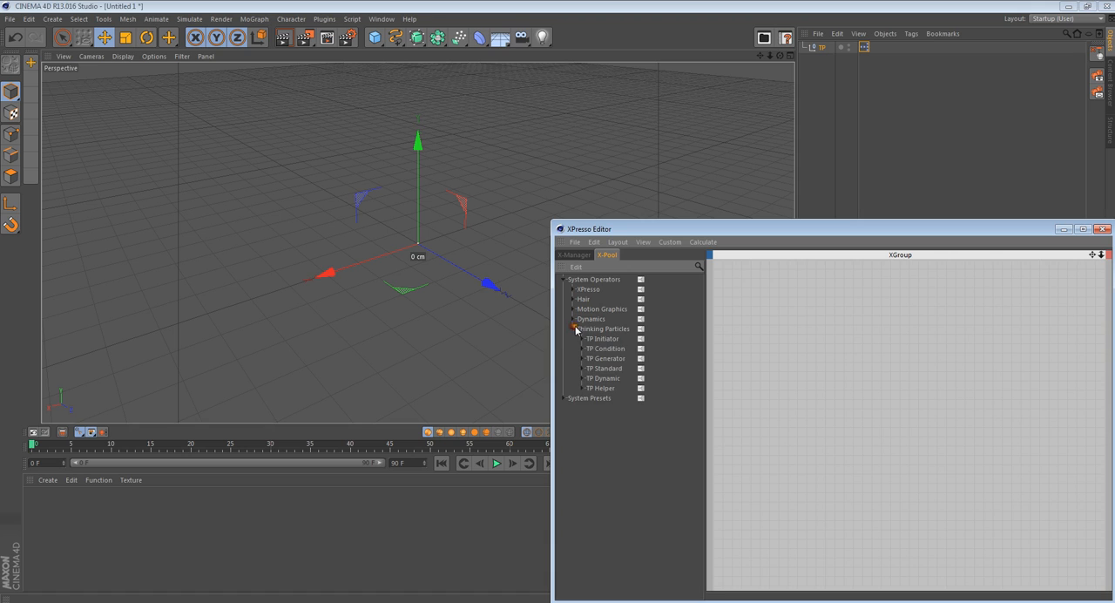
pyautogui.click(577, 381)
pyautogui.click(577, 382)
pyautogui.click(583, 338)
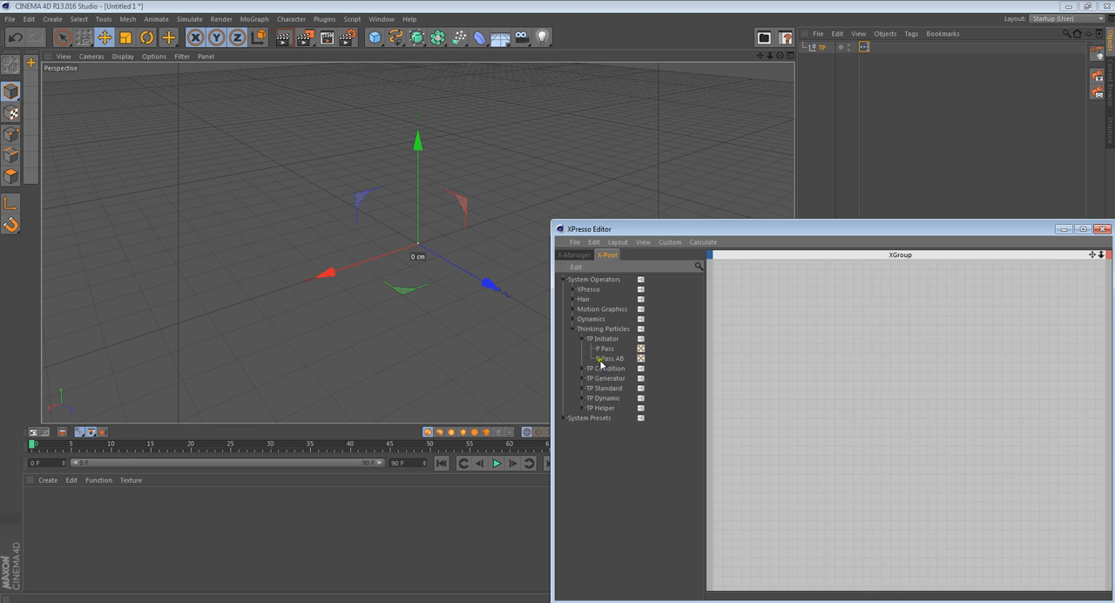
pyautogui.click(583, 338)
pyautogui.click(583, 349)
pyautogui.click(582, 349)
pyautogui.click(603, 358)
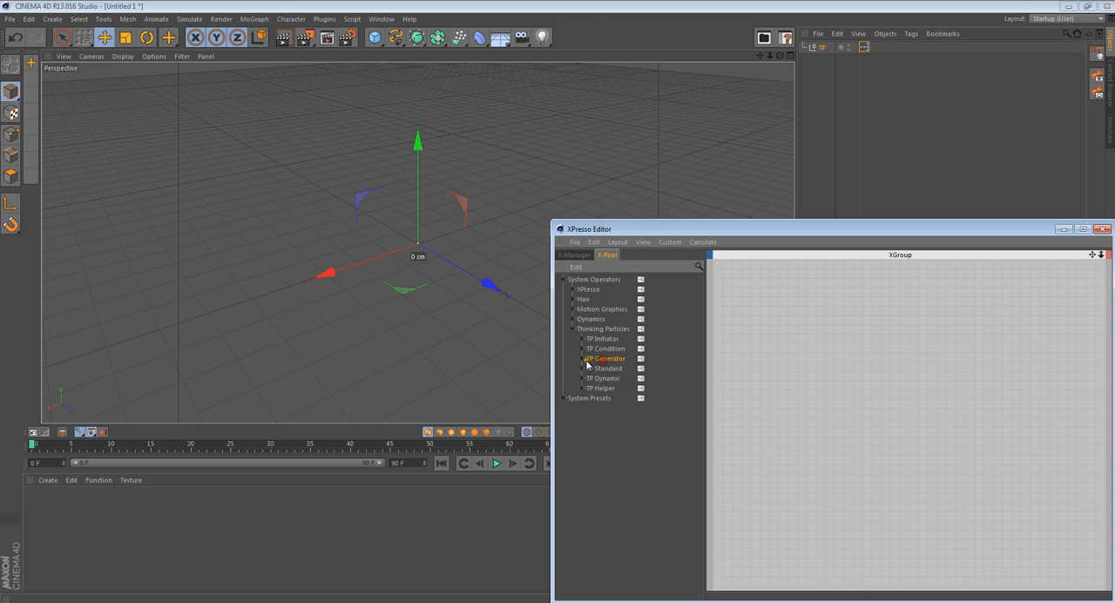
pyautogui.click(580, 359)
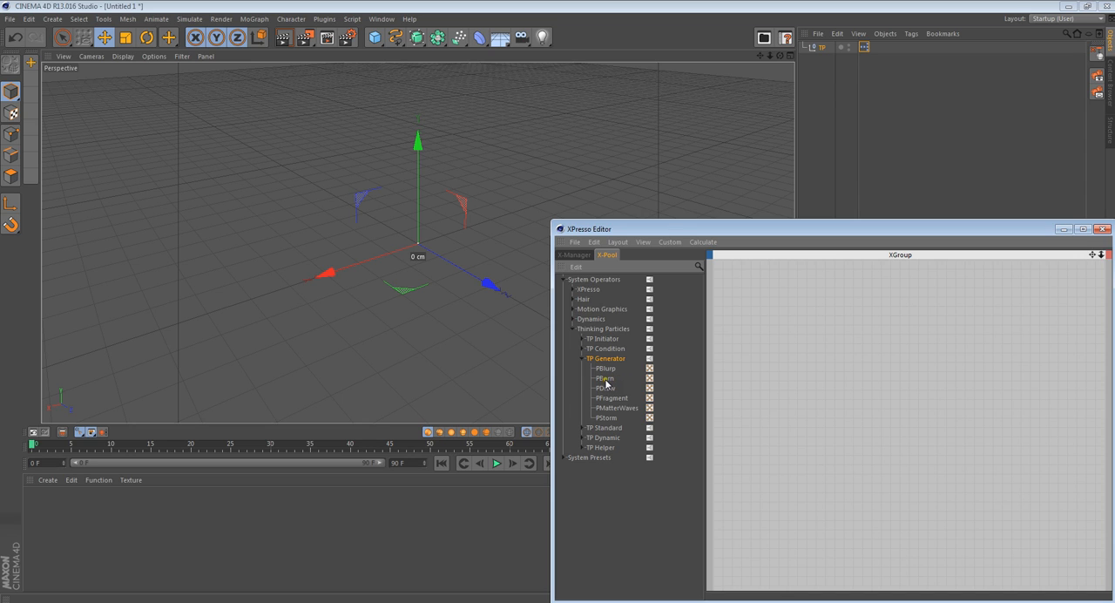
# - Add a PBorn node to the XGroup and move the XPresso Editor away from its parameters
pyautogui.moveTo(609, 384); pyautogui.dragTo(759, 347)
pyautogui.moveTo(767, 229); pyautogui.dragTo(749, 536)
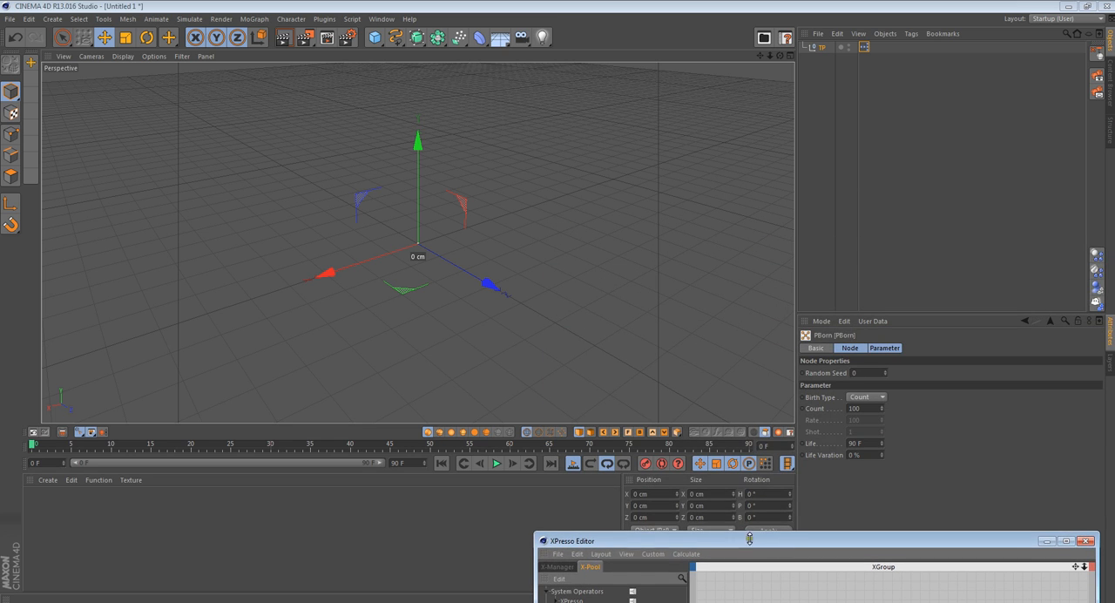
# - Set the TP null's display to None
pyautogui.click(896, 205)
pyautogui.click(823, 52)
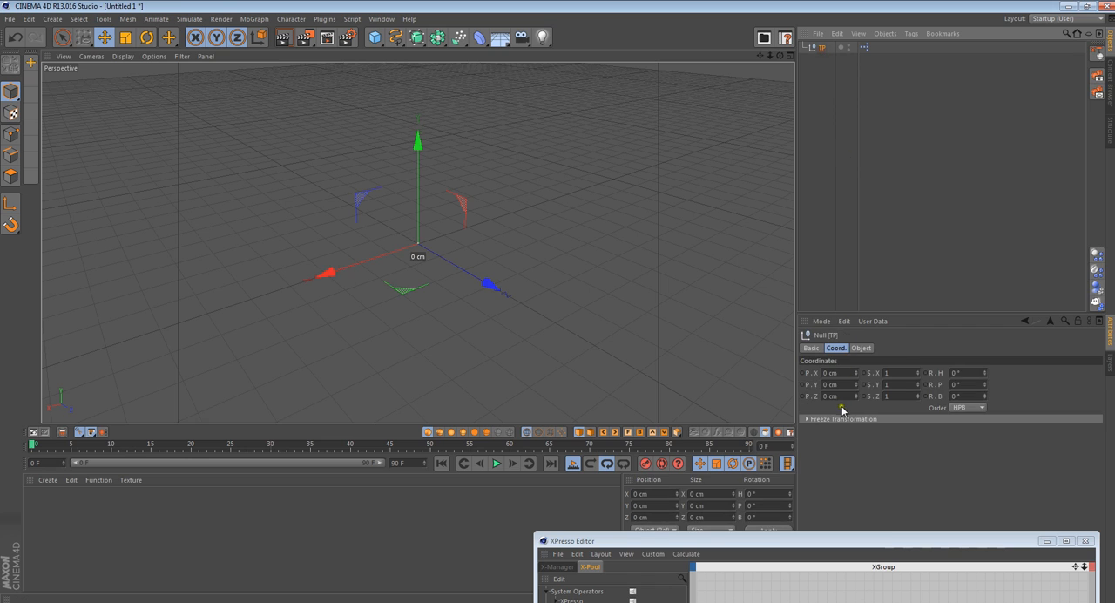
pyautogui.click(860, 347)
pyautogui.click(850, 373)
pyautogui.click(858, 384)
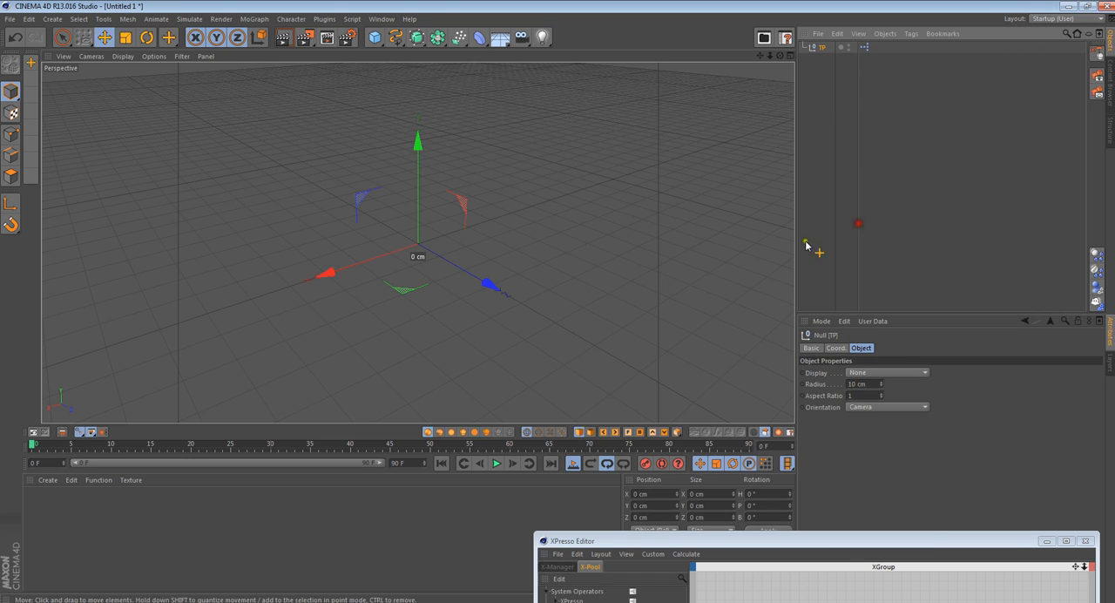
pyautogui.click(828, 174)
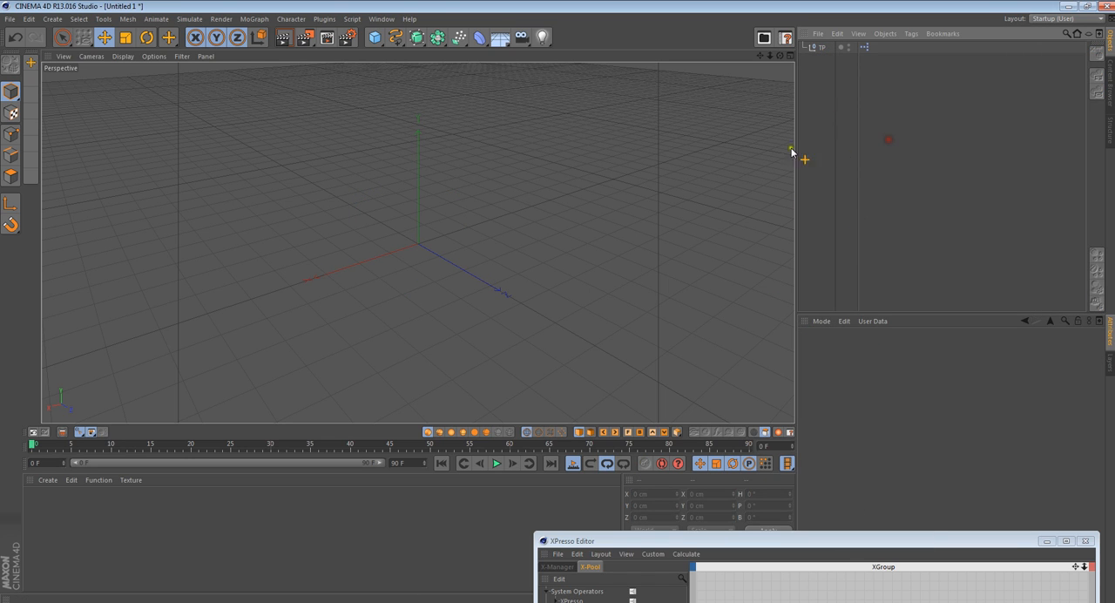
# - Play the animation to check the PBorn particles, and delete the PBorn node from the XGroup
pyautogui.click(496, 463)
pyautogui.moveTo(780, 55)
pyautogui.mouseDown()
pyautogui.moveTo(558, 302)
pyautogui.moveTo(780, 55)
pyautogui.moveTo(567, 309)
pyautogui.moveTo(558, 302)
pyautogui.moveTo(780, 56)
pyautogui.mouseUp()
pyautogui.moveTo(781, 541); pyautogui.dragTo(759, 197)
pyautogui.click(739, 321)
pyautogui.click(742, 319)
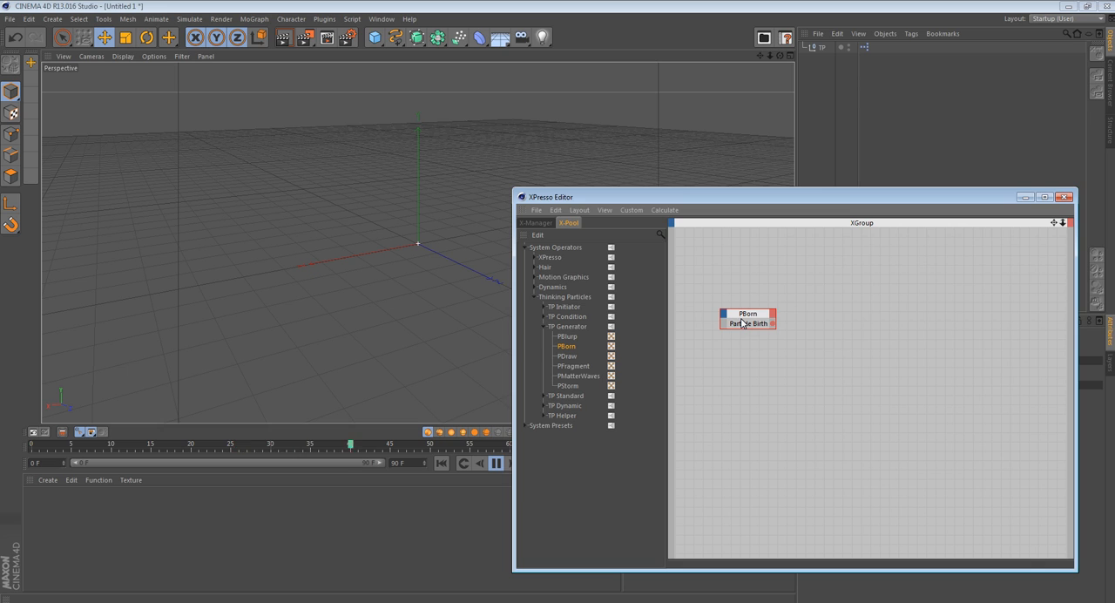
pyautogui.press('Delete')
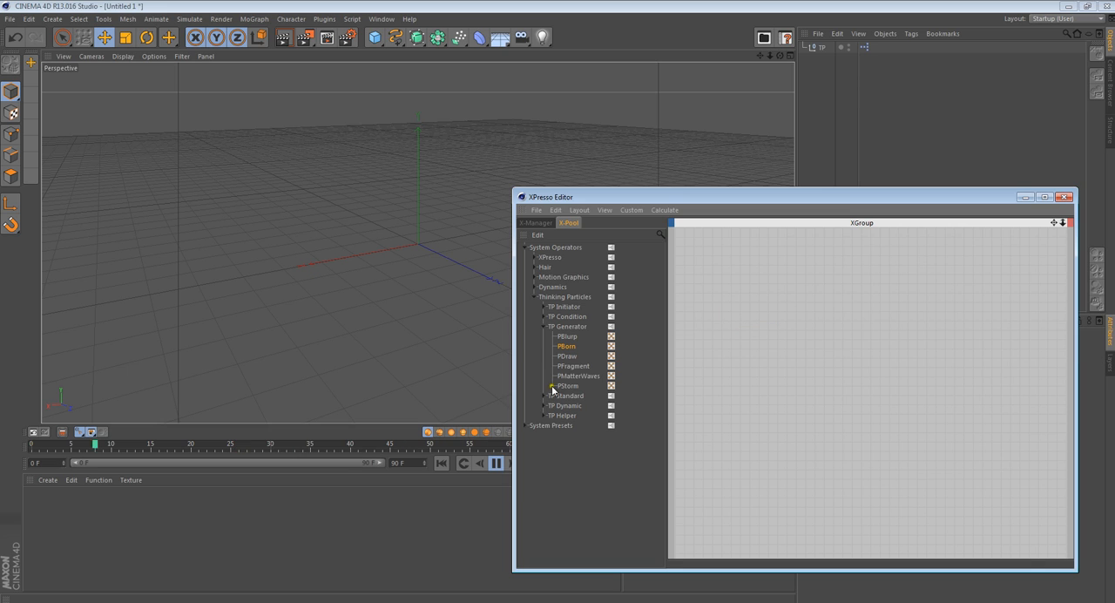
# - Add a PStorm node to the XGroup and minimize the XPresso Editor
pyautogui.moveTo(567, 385); pyautogui.dragTo(904, 314)
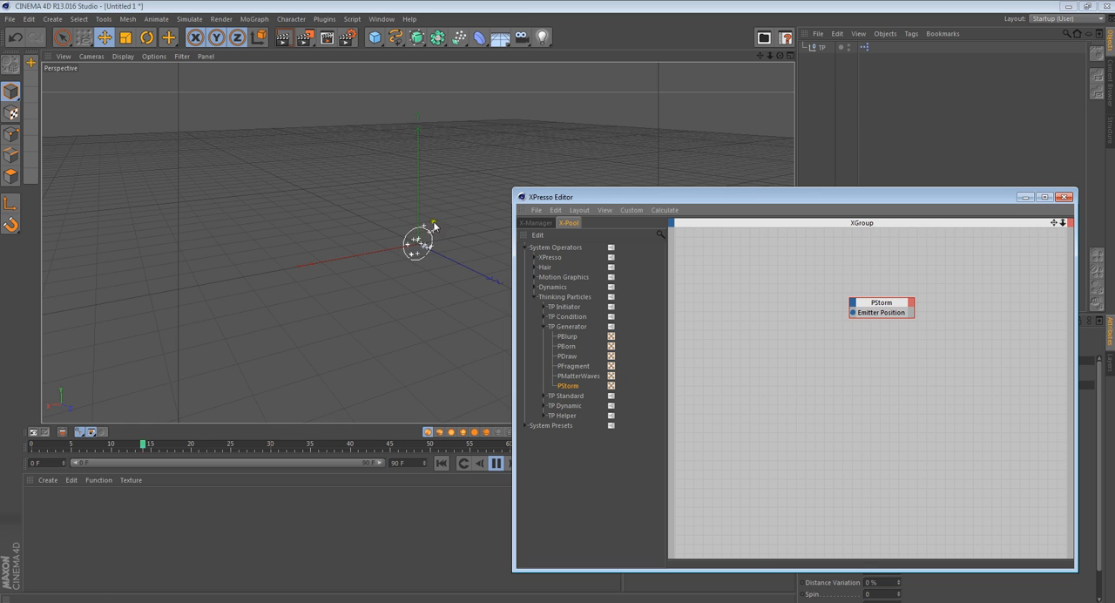
pyautogui.moveTo(779, 57); pyautogui.dragTo(470, 254)
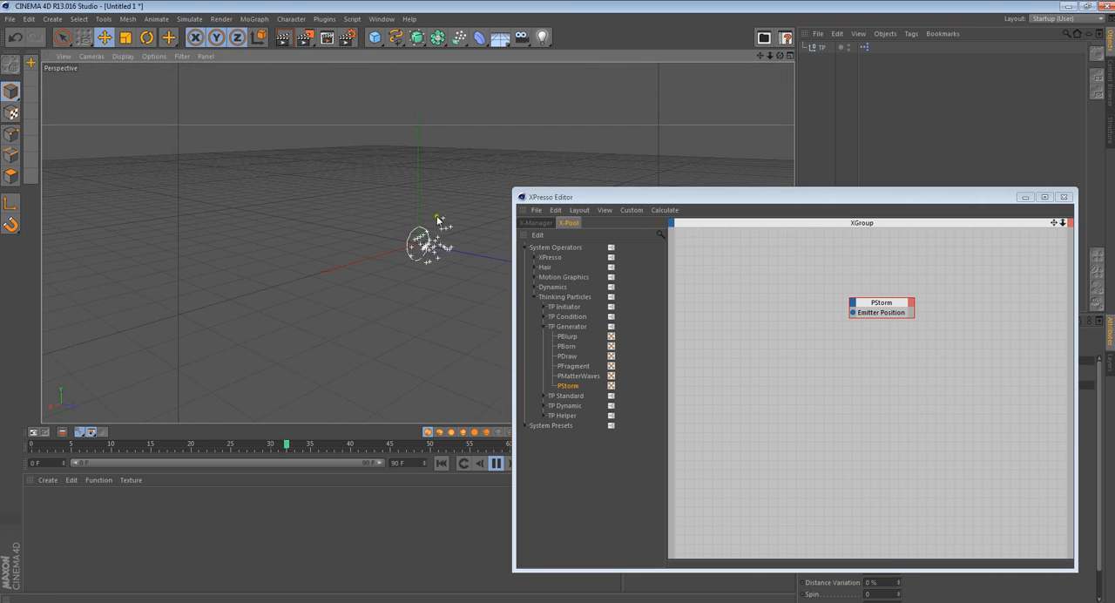
pyautogui.click(1026, 197)
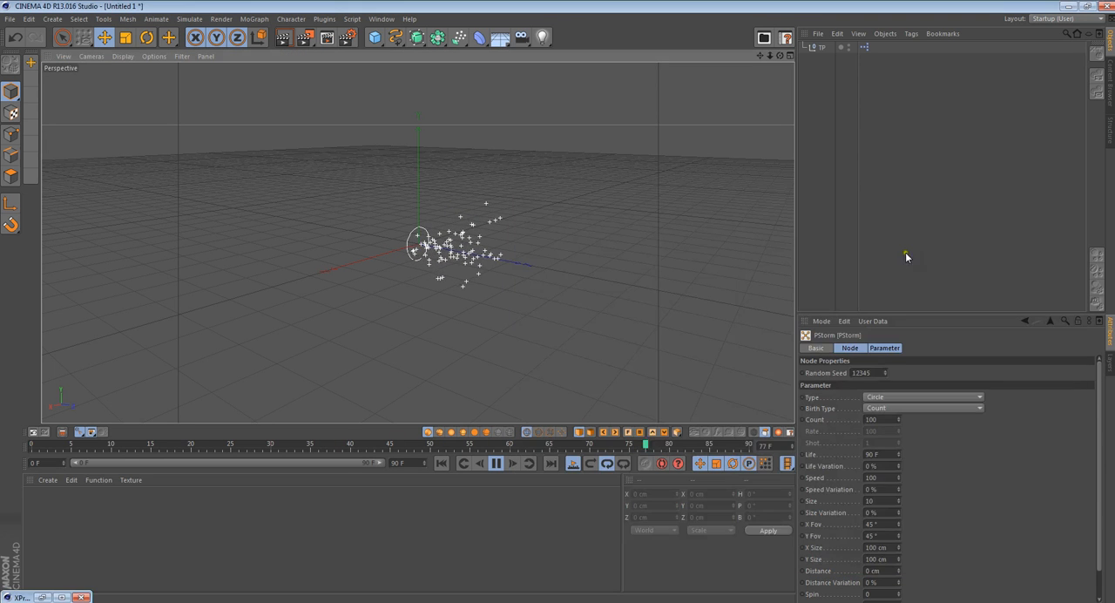
# - Examine the PStorm particle stream from several angles, and briefly bring back the XPresso Editor to check the node
pyautogui.moveTo(780, 55); pyautogui.dragTo(558, 302)
pyautogui.click(820, 162)
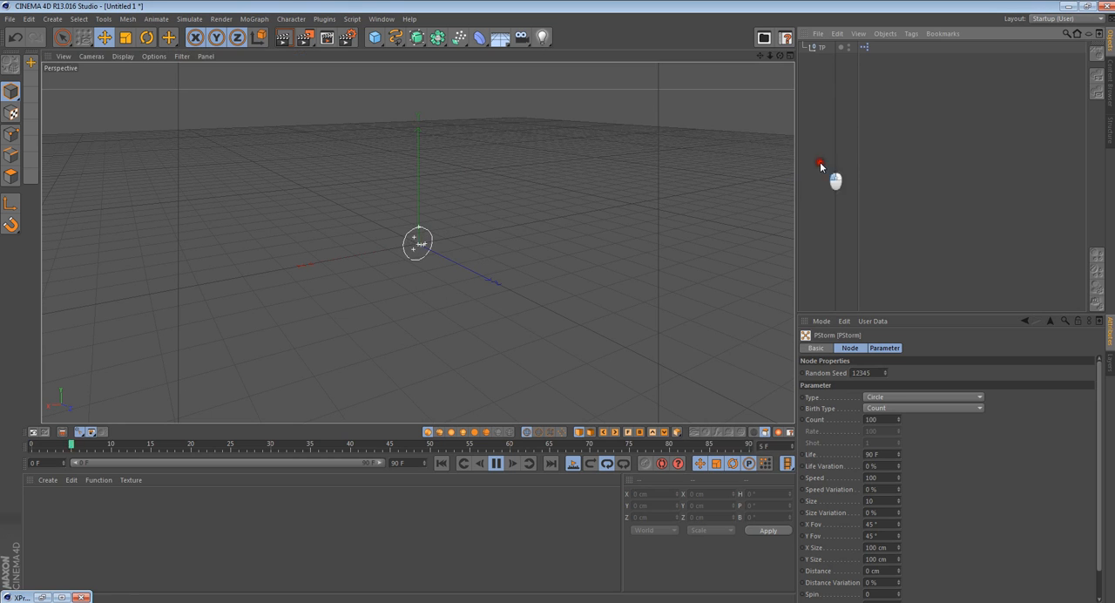
pyautogui.moveTo(781, 54)
pyautogui.mouseDown()
pyautogui.moveTo(557, 304)
pyautogui.moveTo(578, 304)
pyautogui.moveTo(557, 304)
pyautogui.mouseUp()
pyautogui.doubleClick(22, 597)
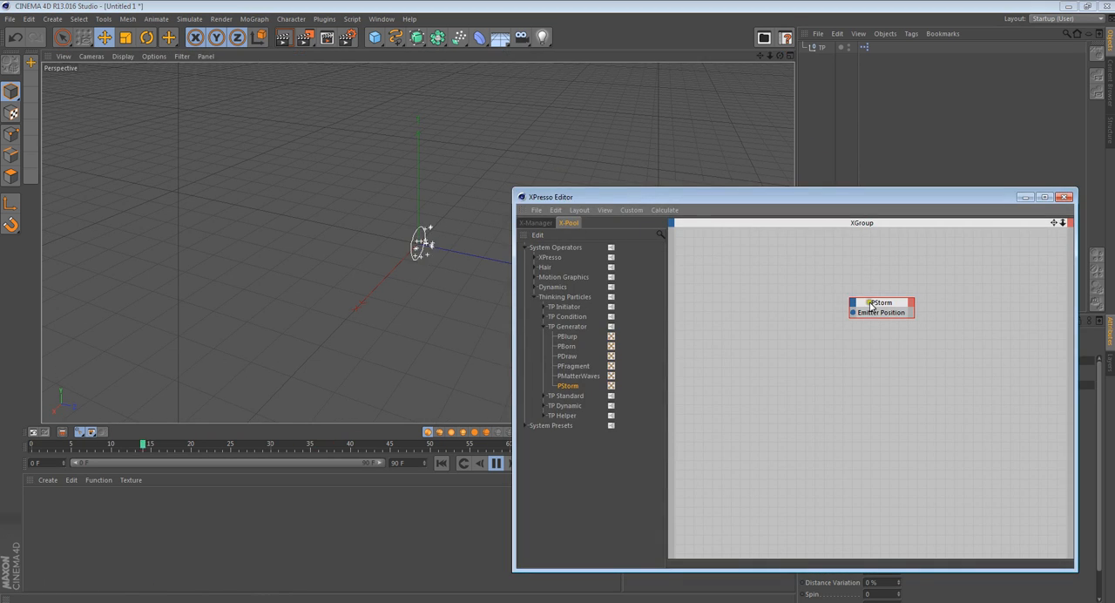
pyautogui.click(1028, 199)
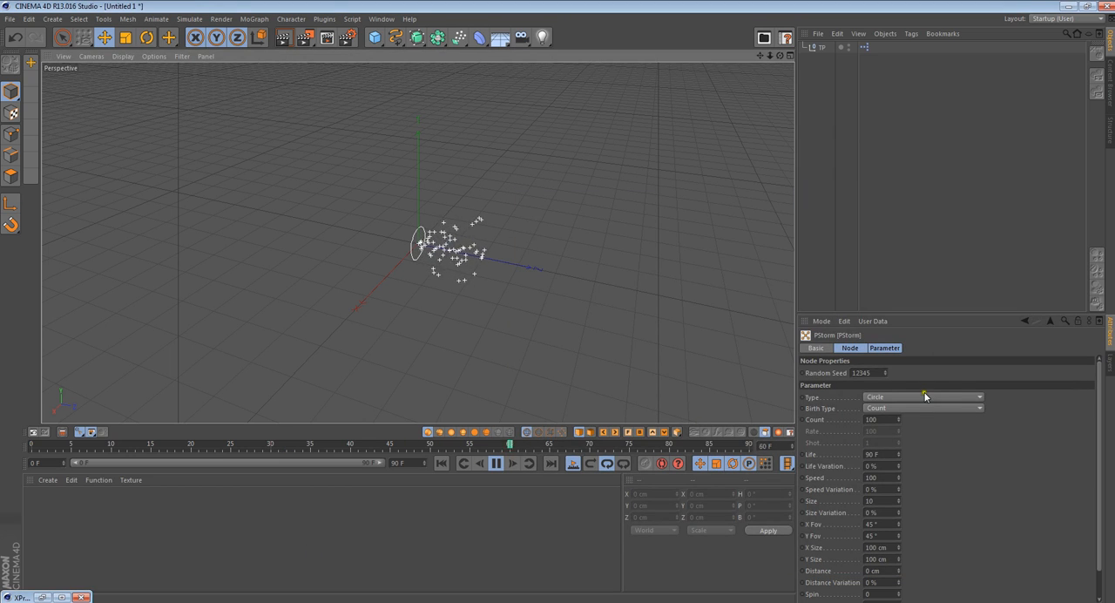
# - Set the PStorm count to 150 and enlarge the emitter to an X Size of 255 cm and a Y Size of 251 cm
pyautogui.moveTo(1098, 389); pyautogui.dragTo(1105, 444)
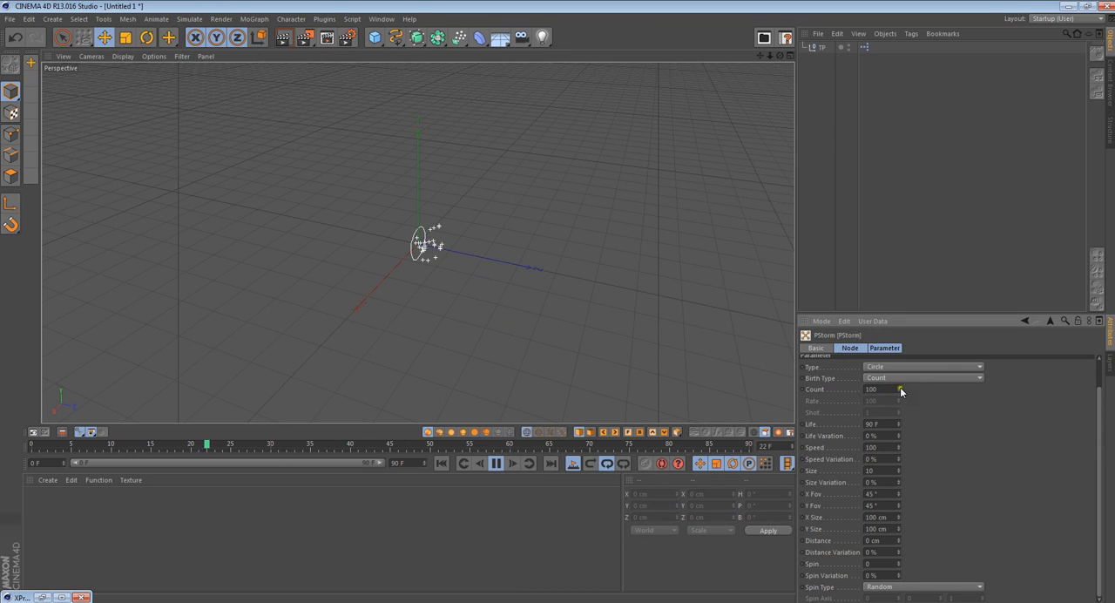
pyautogui.moveTo(900, 388); pyautogui.dragTo(901, 389)
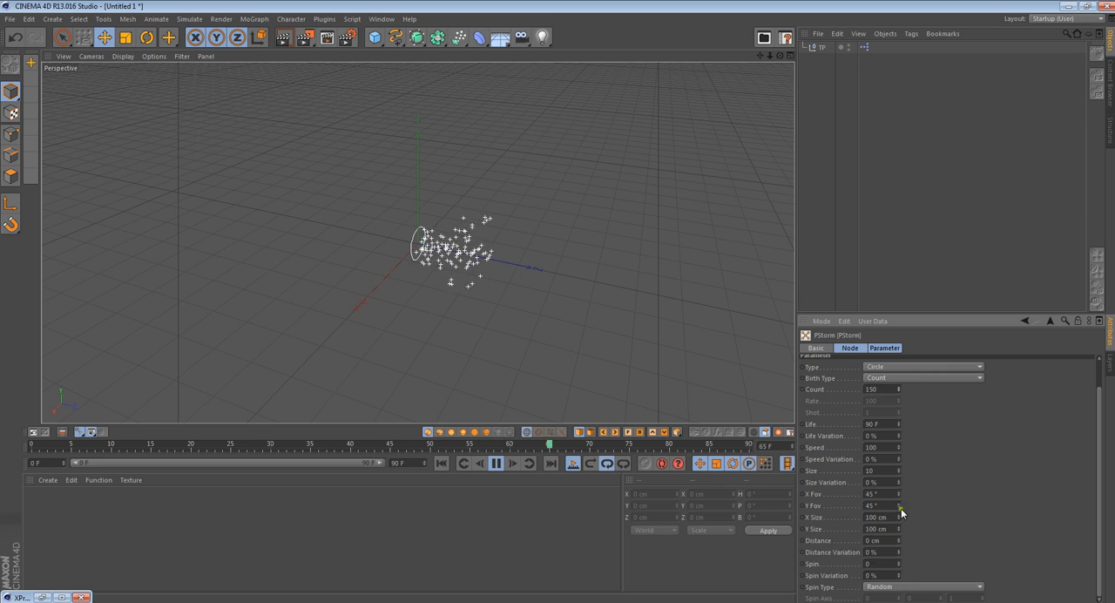
pyautogui.moveTo(898, 517)
pyautogui.mouseDown()
pyautogui.moveTo(900, 531)
pyautogui.moveTo(898, 516)
pyautogui.mouseUp()
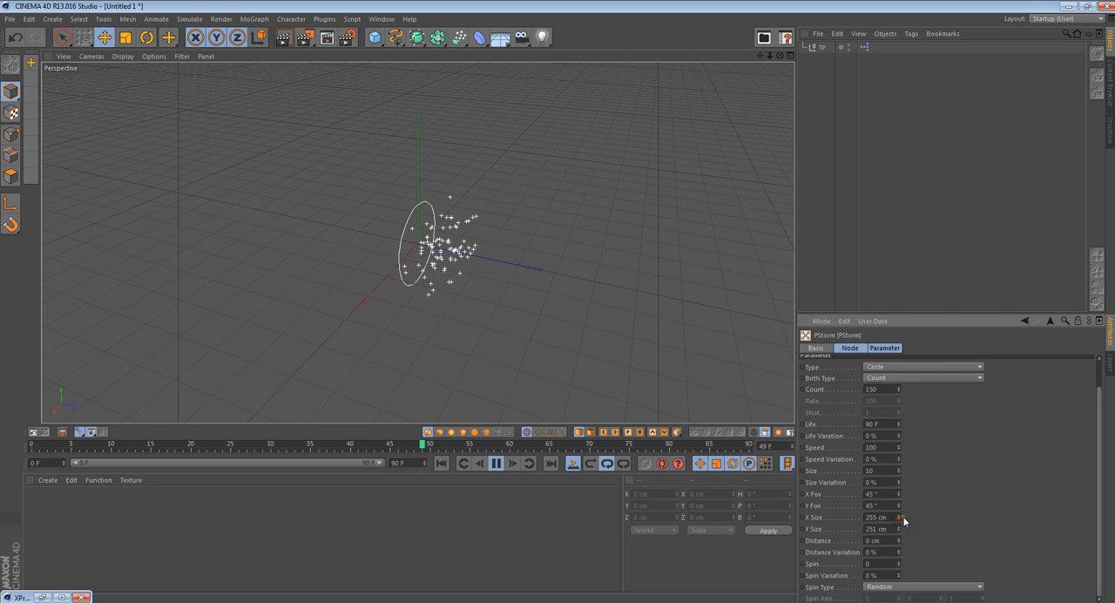
pyautogui.moveTo(780, 56); pyautogui.dragTo(558, 305)
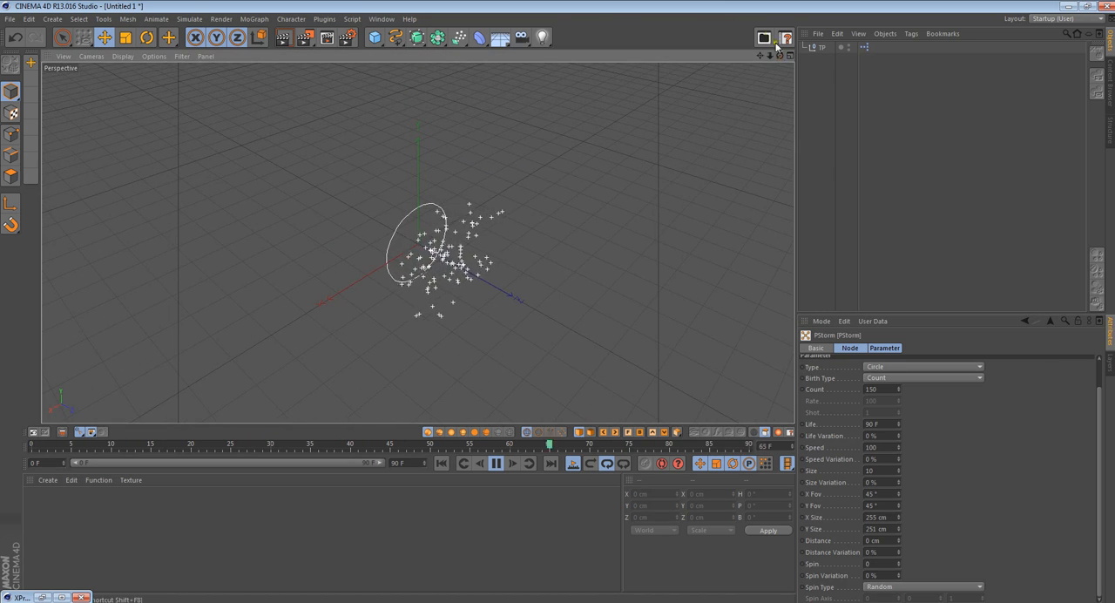
pyautogui.moveTo(780, 56); pyautogui.dragTo(559, 296)
pyautogui.click(900, 378)
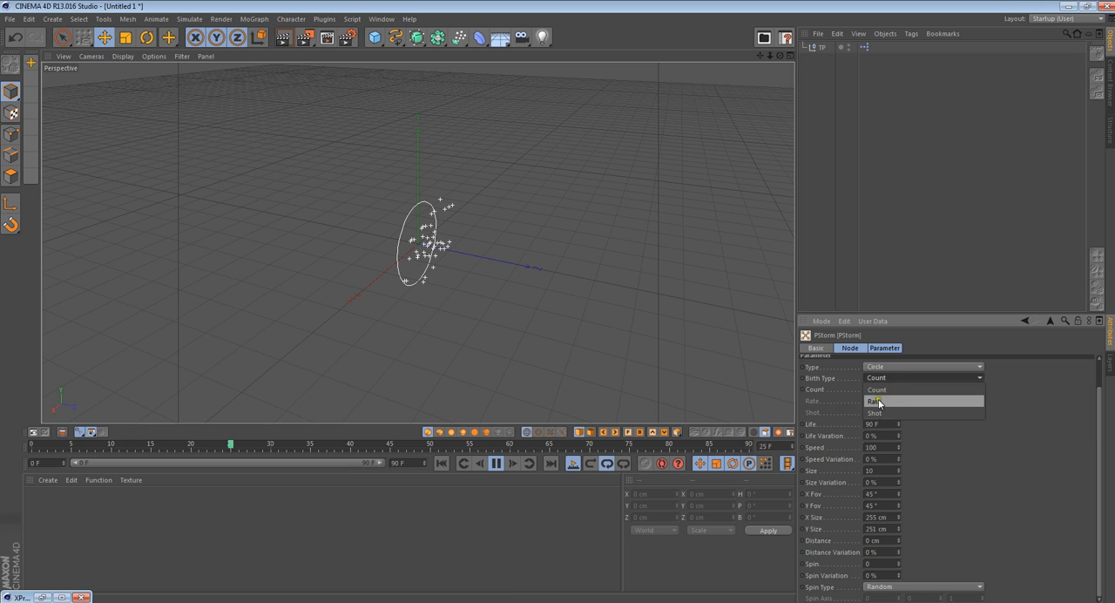
pyautogui.click(874, 378)
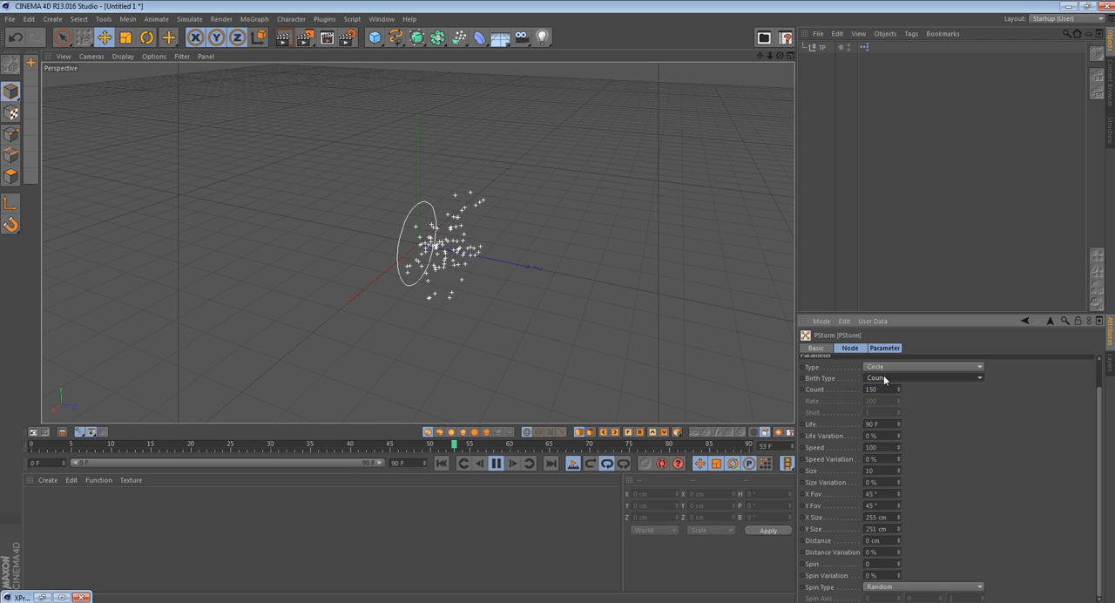
pyautogui.doubleClick(874, 389)
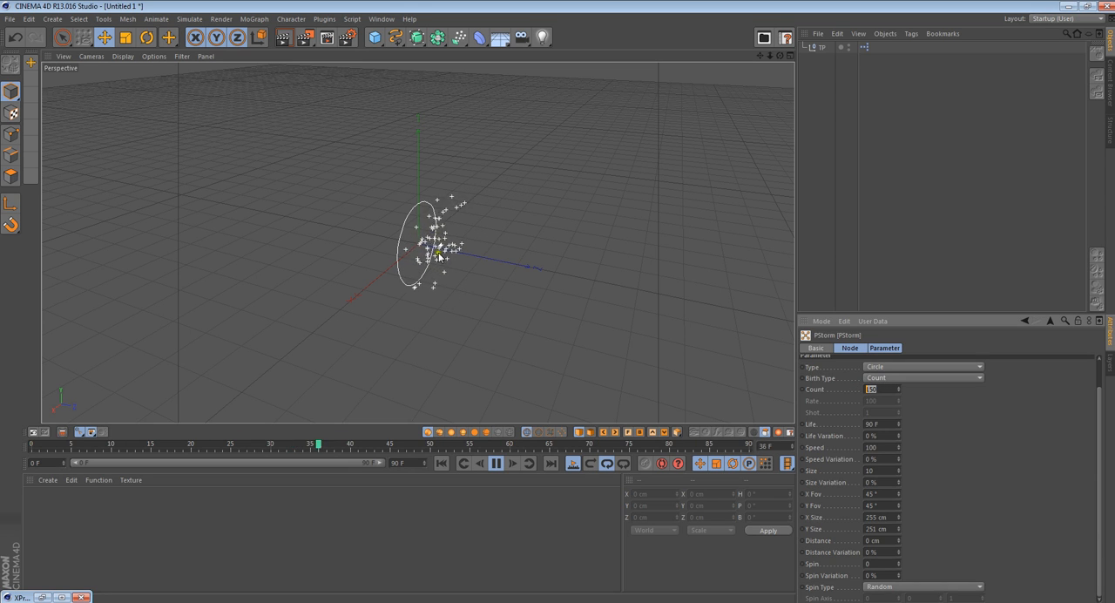
# - Open the Thinking Particles settings to monitor the particle total, placing the window clear of the emitter and its parameters
pyautogui.click(190, 20)
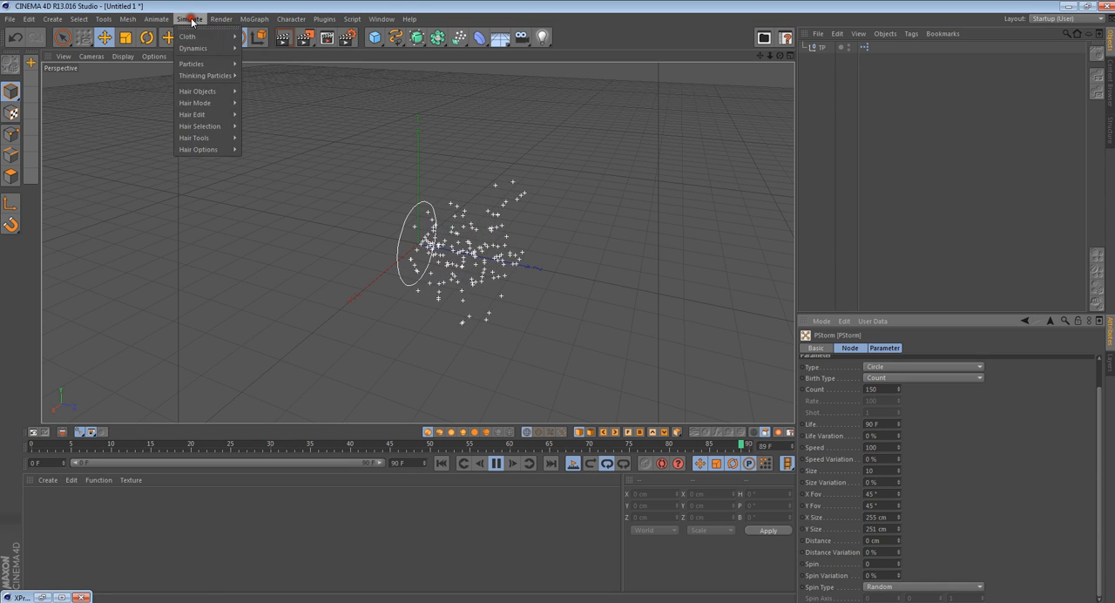
pyautogui.moveTo(214, 76)
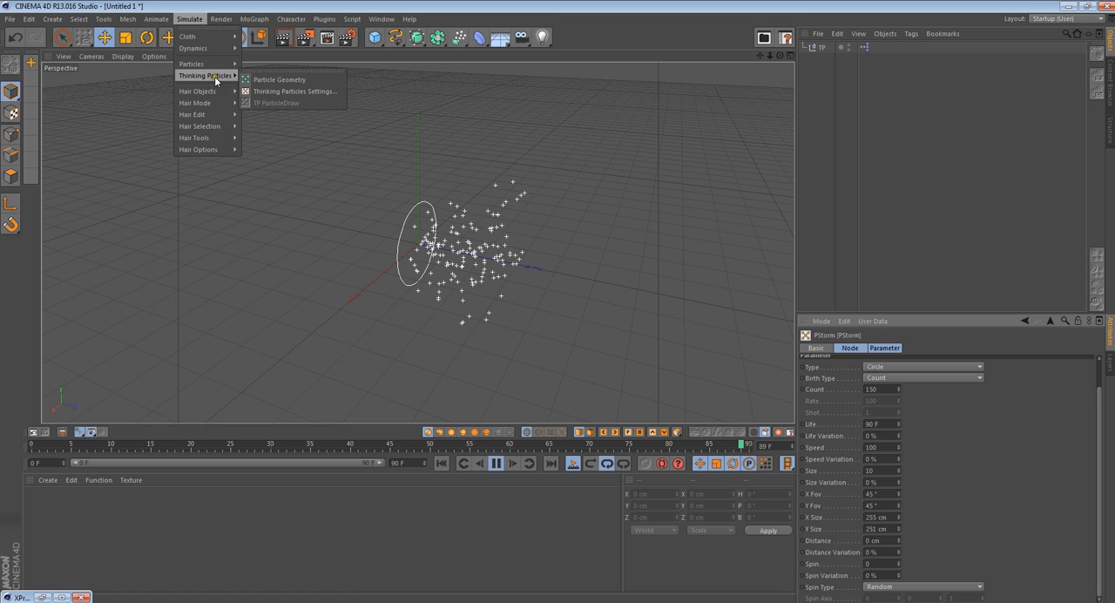
pyautogui.click(305, 91)
pyautogui.moveTo(291, 11); pyautogui.dragTo(883, 107)
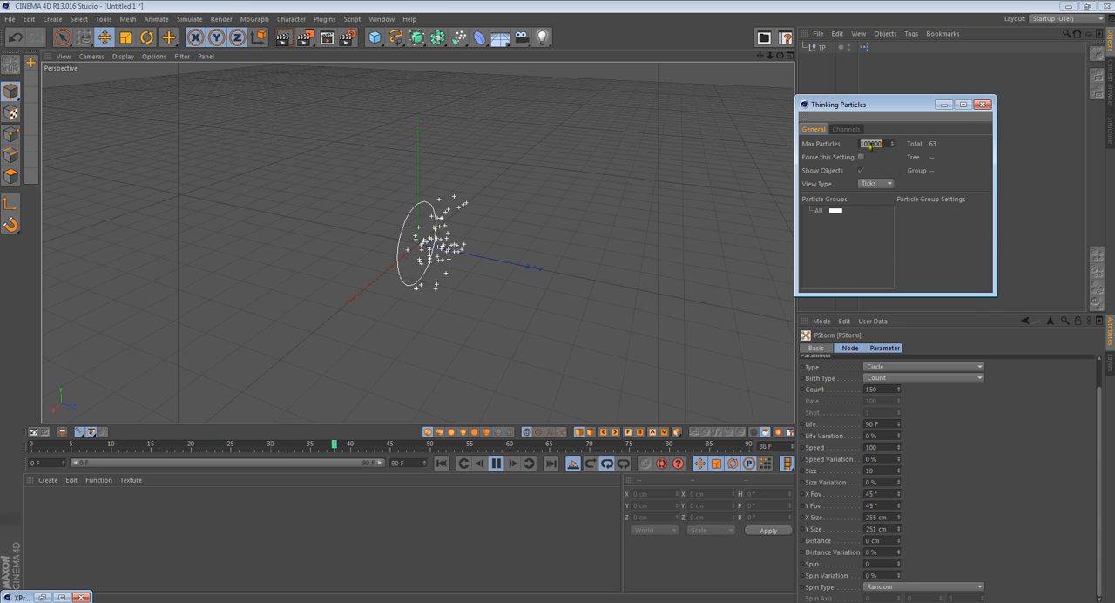
pyautogui.click(847, 250)
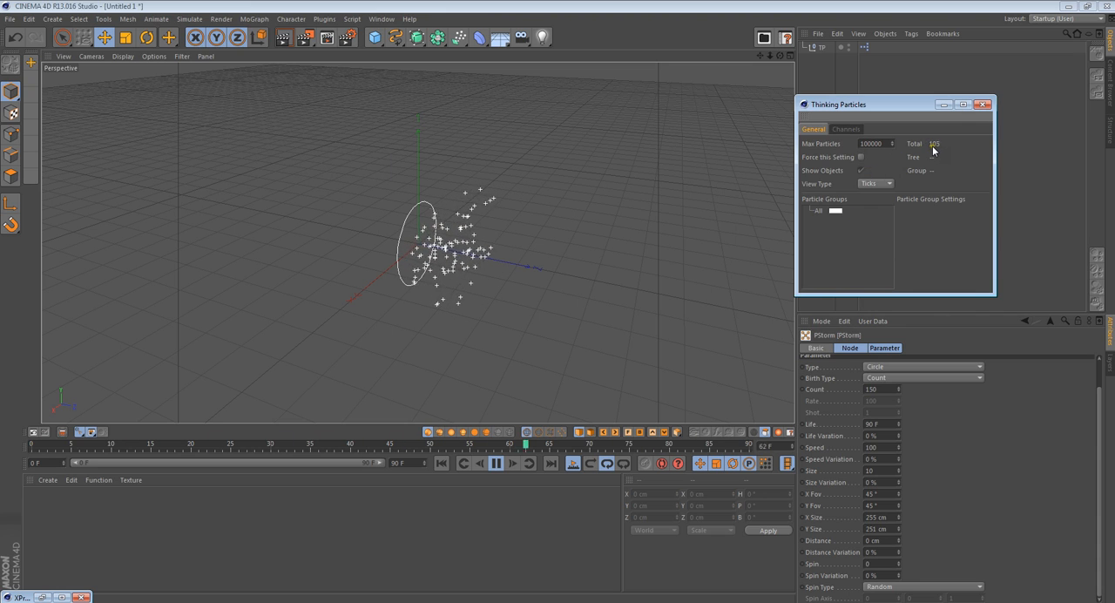
pyautogui.moveTo(915, 107); pyautogui.dragTo(900, 86)
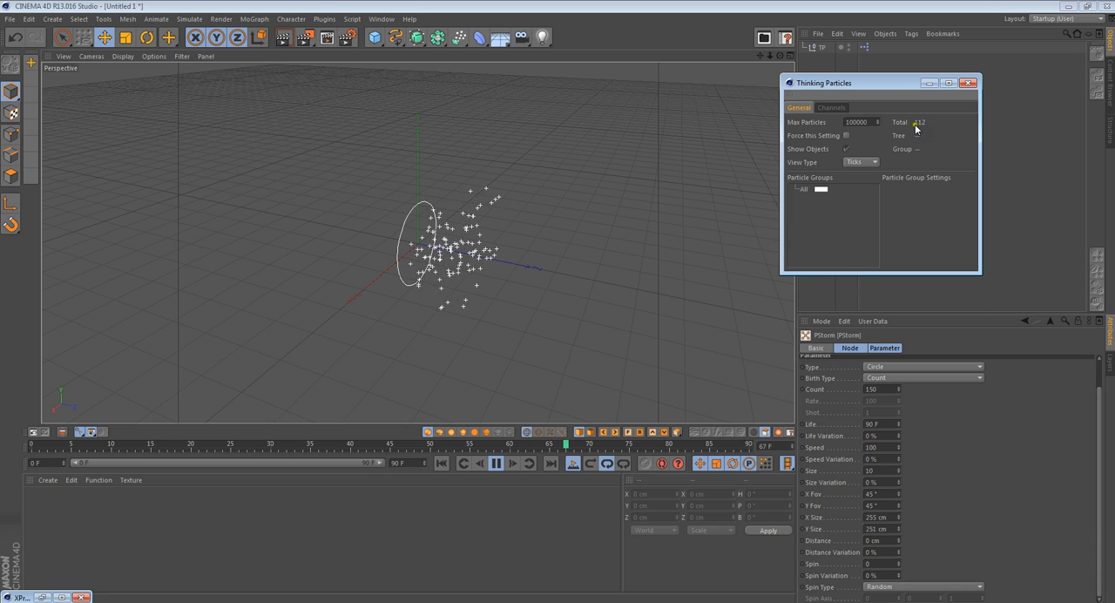
# - Set the PStorm count to 2
pyautogui.moveTo(881, 390); pyautogui.dragTo(849, 389)
pyautogui.write('2')
pyautogui.click(886, 256)
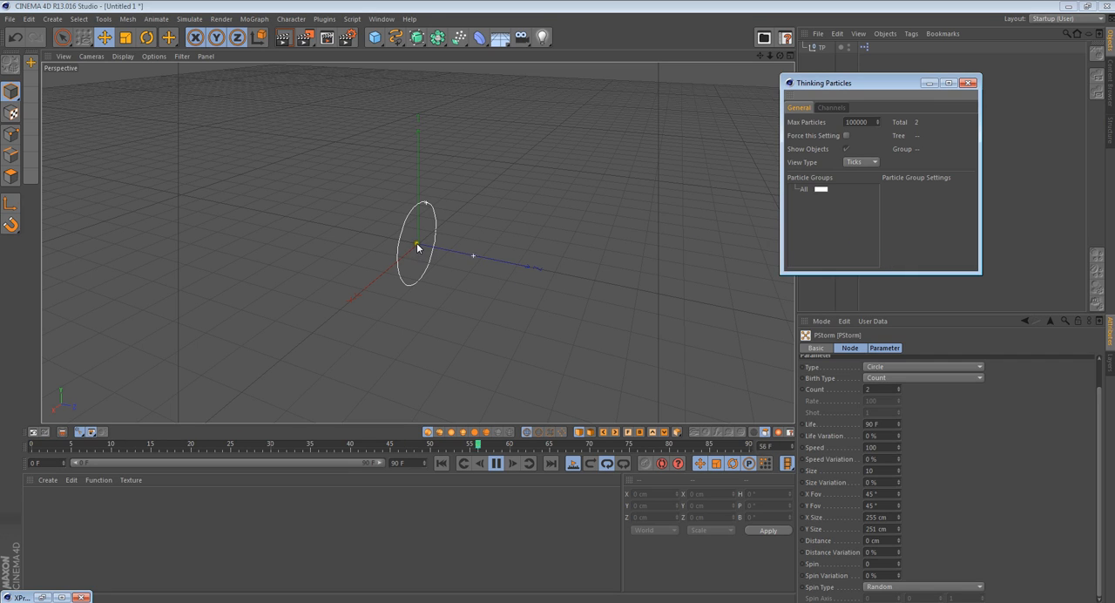
# - Set the animation's end to frame 180 and extend the preview range over the full timeline
pyautogui.click(406, 463)
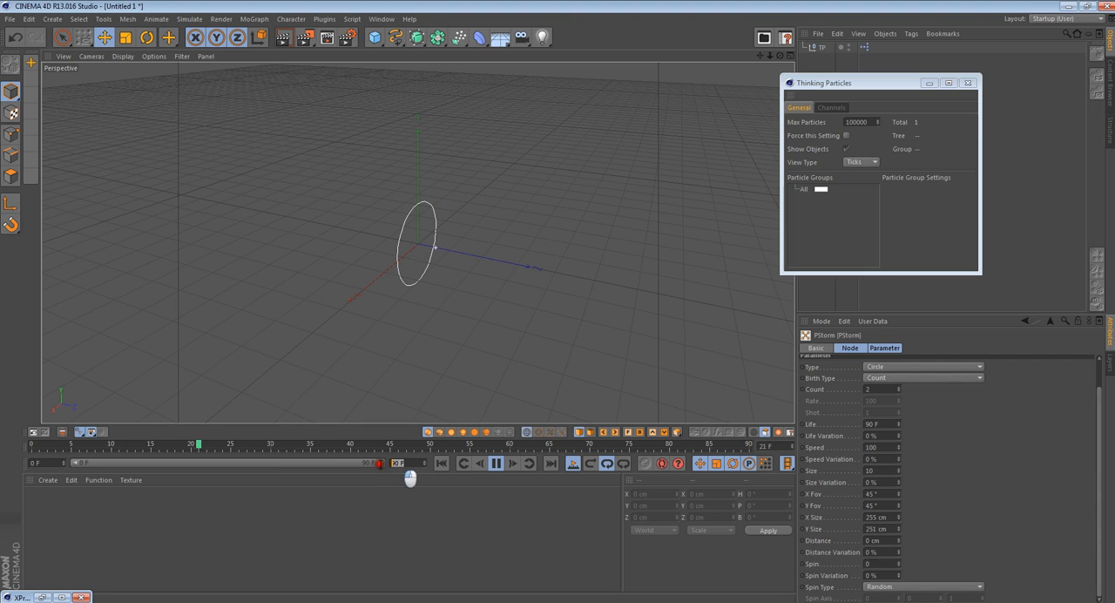
pyautogui.write('180')
pyautogui.press('Return')
pyautogui.moveTo(261, 462); pyautogui.dragTo(383, 463)
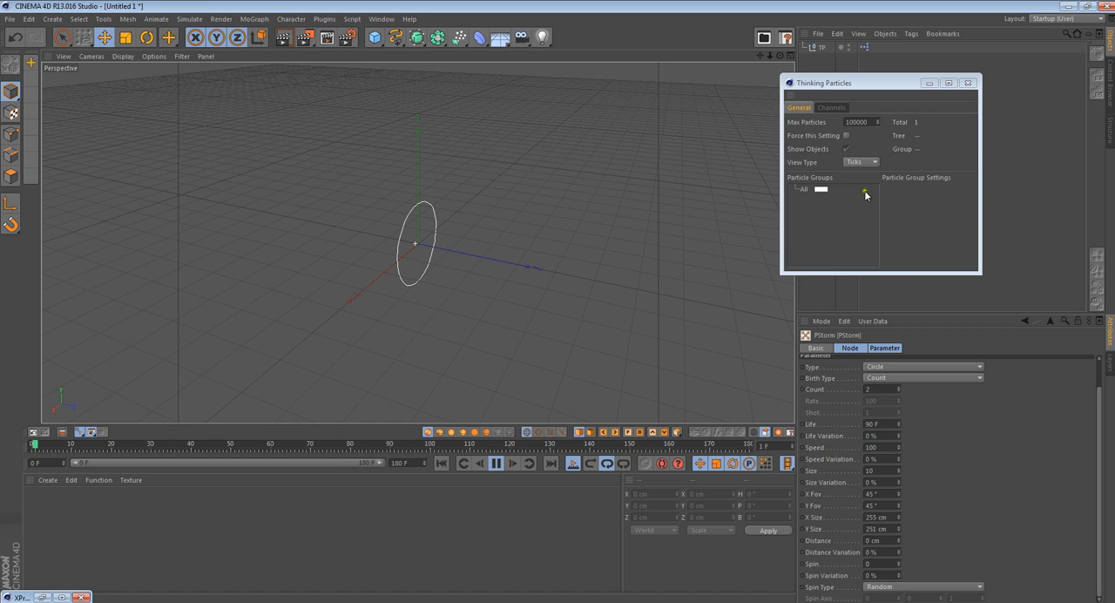
# - Switch the PStorm birth type to Rate with a rate of 20, and shorten the timeline to 30 frames
pyautogui.click(878, 377)
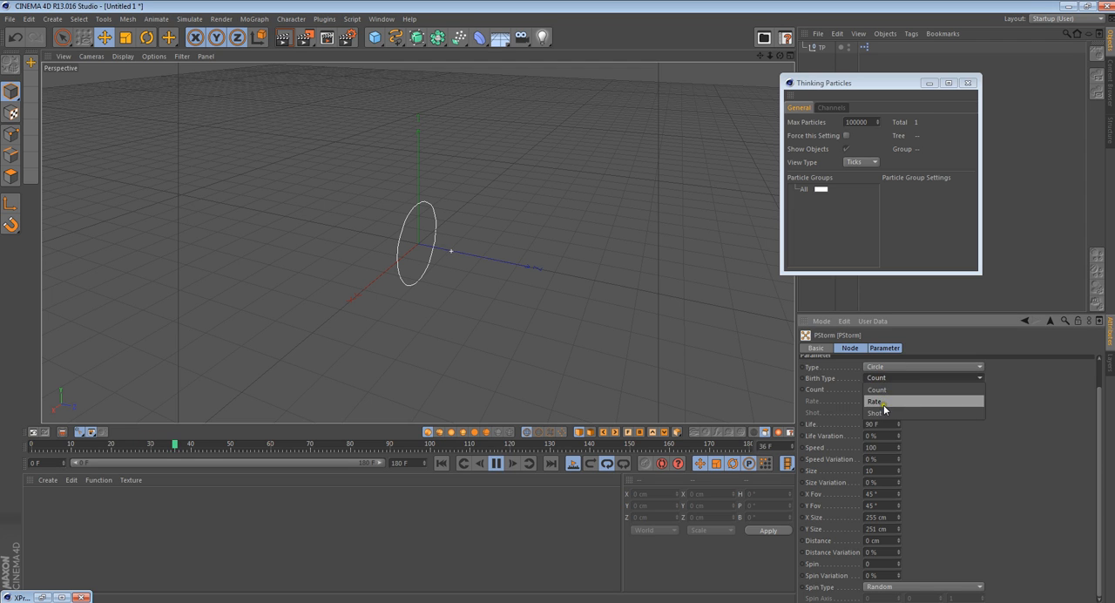
pyautogui.click(879, 401)
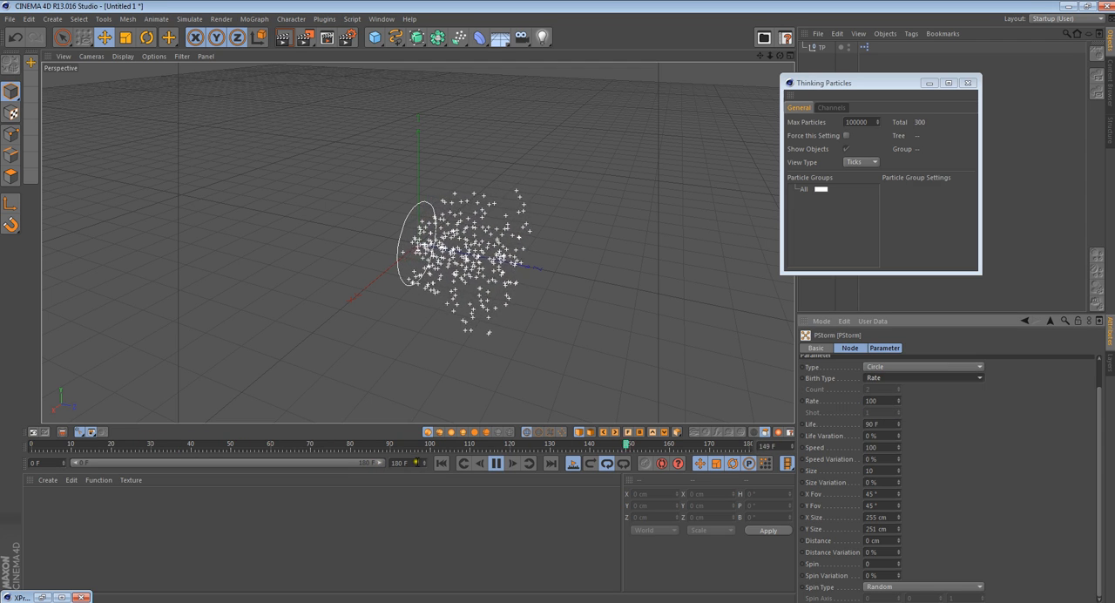
pyautogui.write('30')
pyautogui.press('Return')
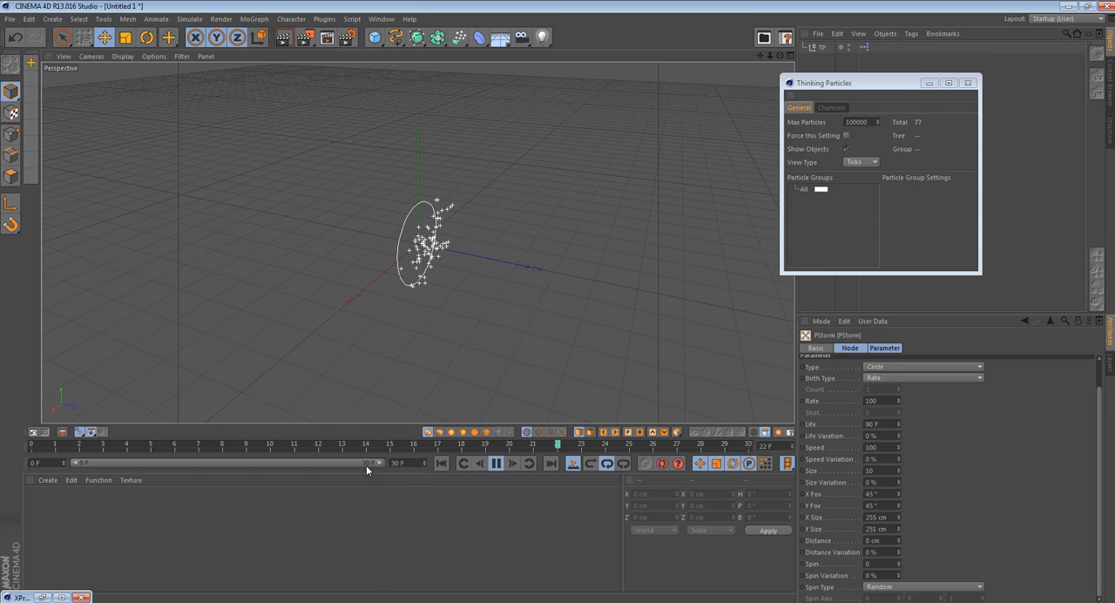
pyautogui.moveTo(879, 400); pyautogui.dragTo(815, 399)
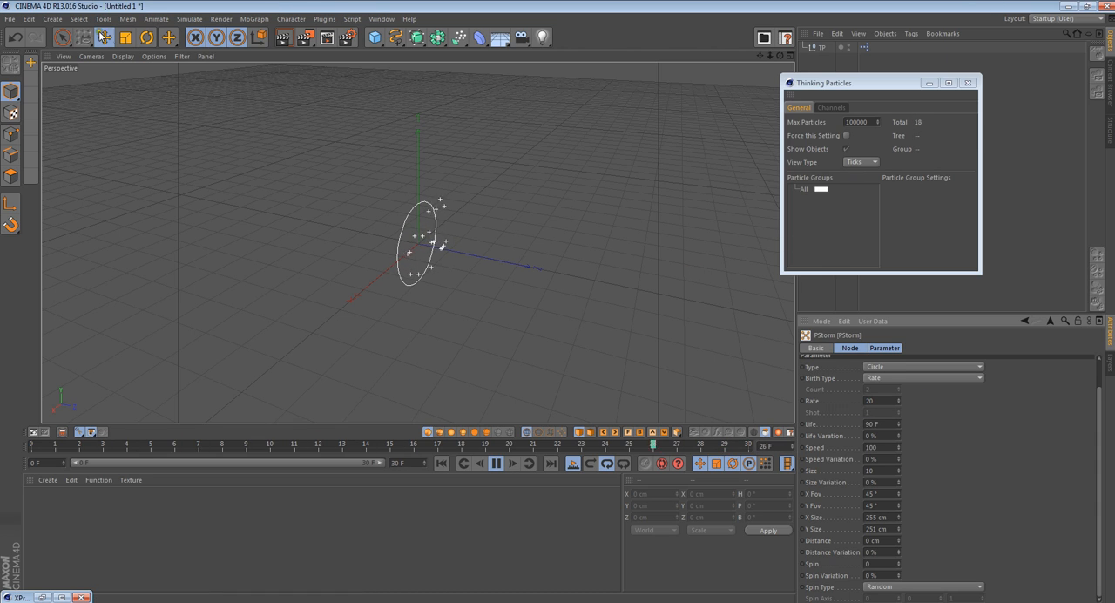
# - Open the project settings to check the frame rate, and extend the timeline and preview range to 58 frames
pyautogui.click(31, 19)
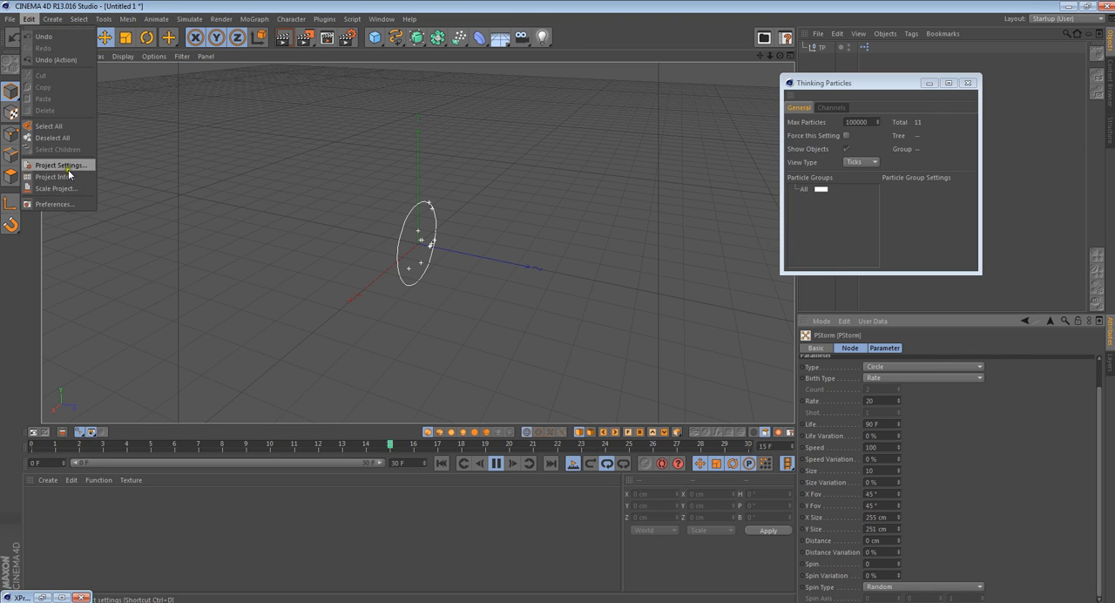
pyautogui.click(66, 190)
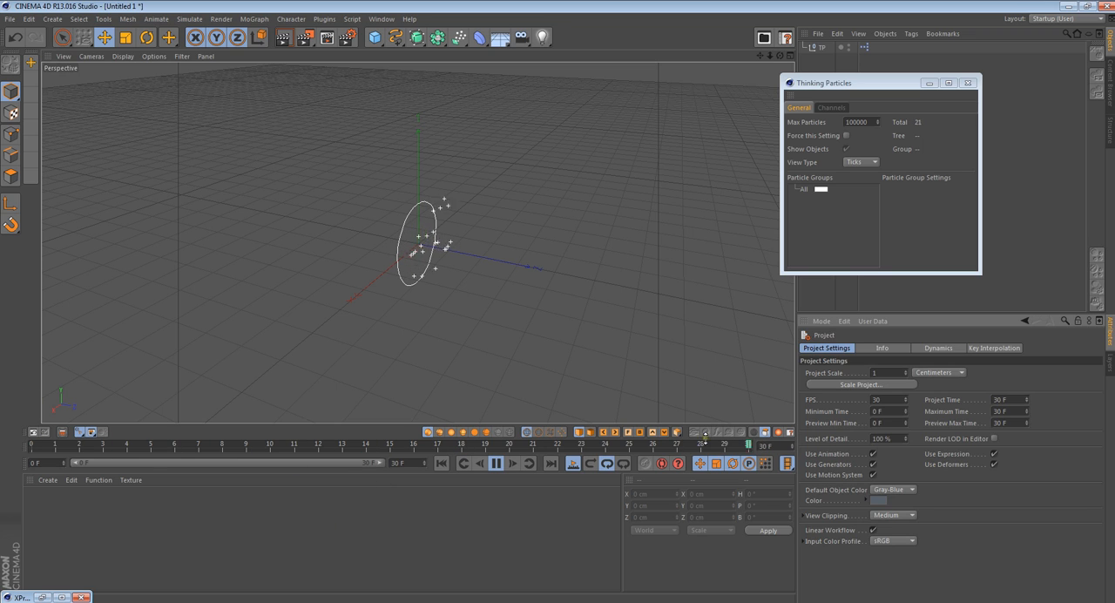
pyautogui.click(424, 466)
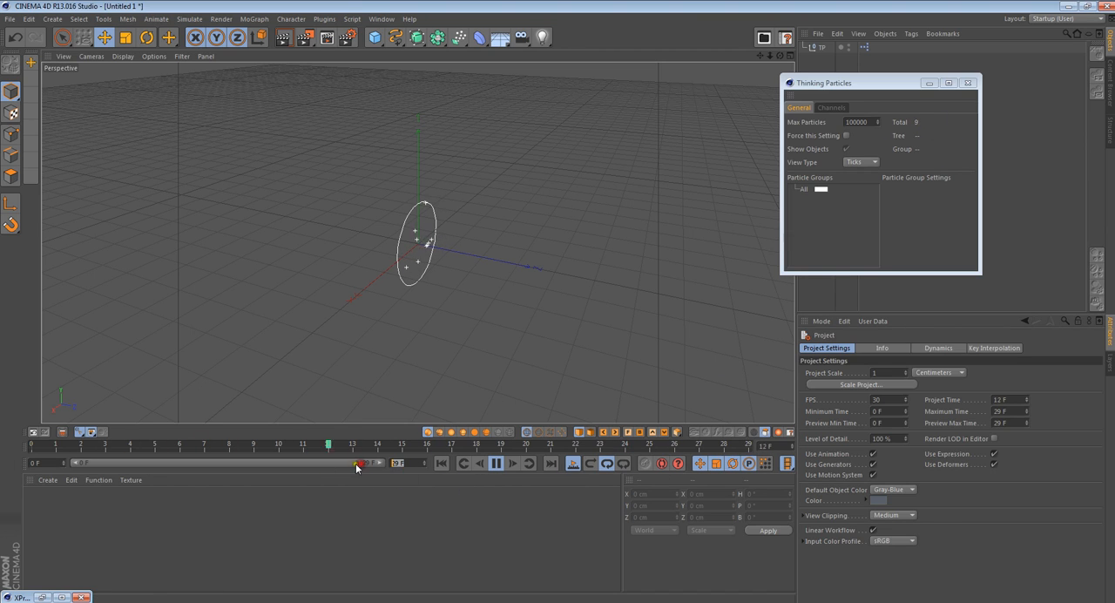
pyautogui.write('58')
pyautogui.press('Return')
pyautogui.moveTo(231, 468); pyautogui.dragTo(558, 457)
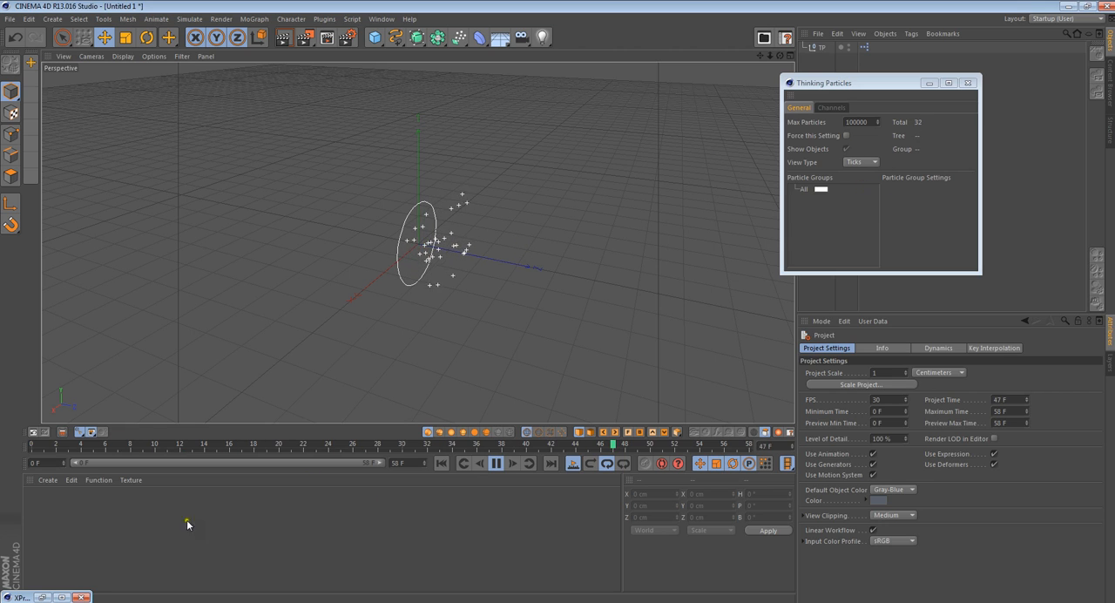
# - Show the PStorm node's parameters again and set its birth type to Shot
pyautogui.click(42, 597)
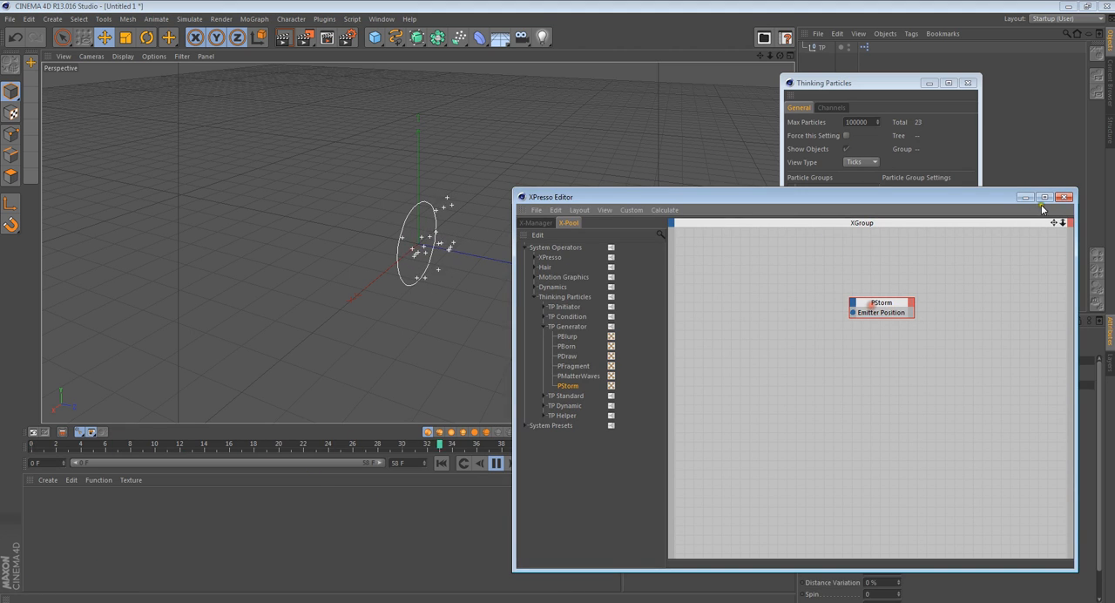
pyautogui.click(1025, 197)
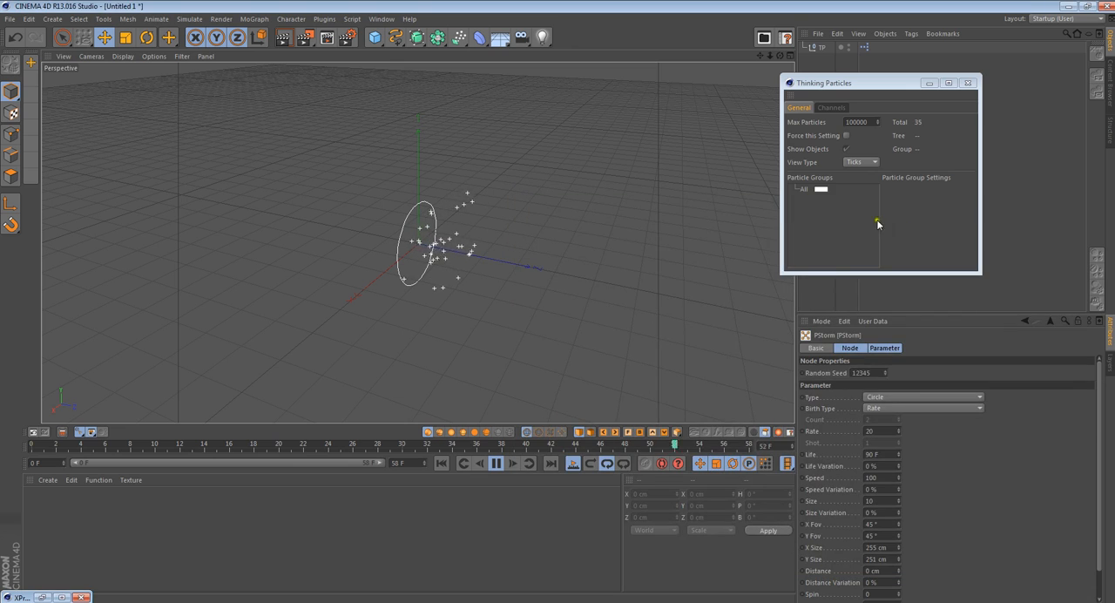
pyautogui.click(884, 408)
pyautogui.click(881, 444)
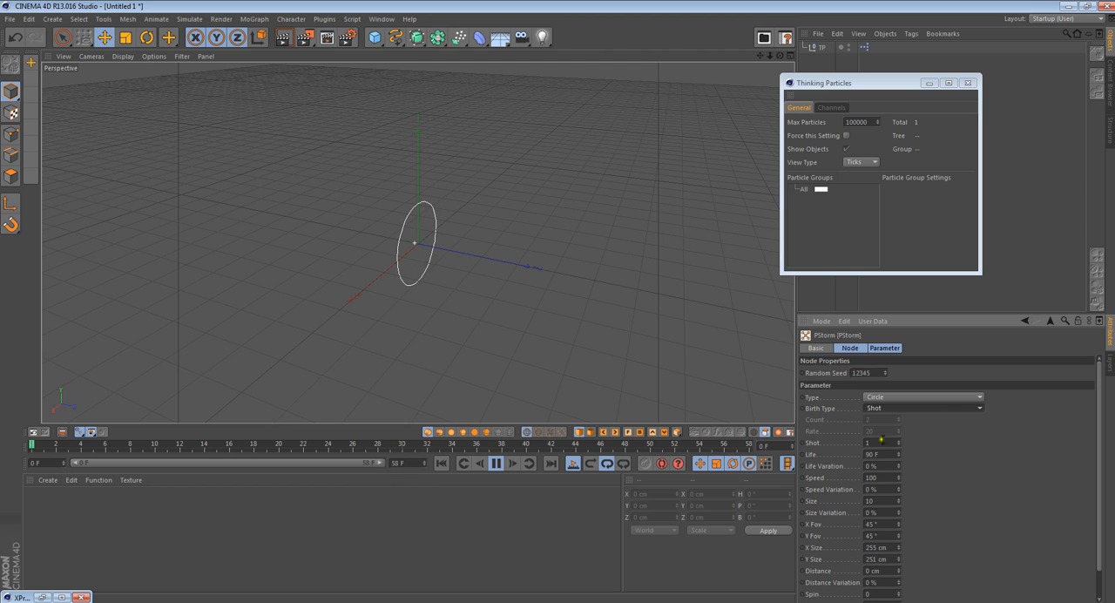
# - Try a PStorm shot value of 57 and reset it to the default
pyautogui.moveTo(900, 442); pyautogui.dragTo(900, 444)
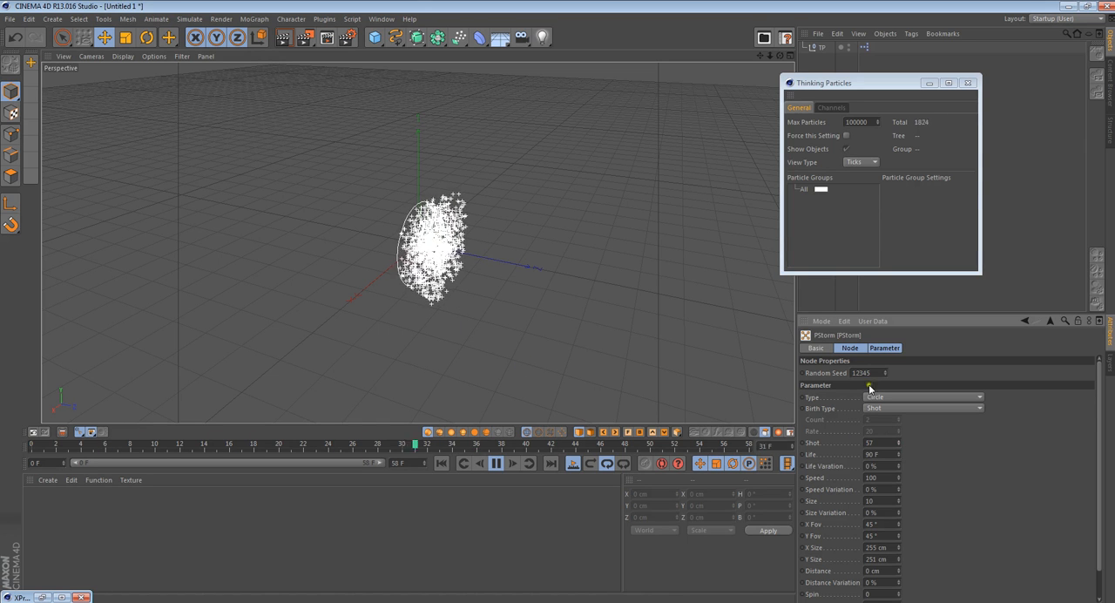
pyautogui.rightClick(899, 443)
pyautogui.click(889, 407)
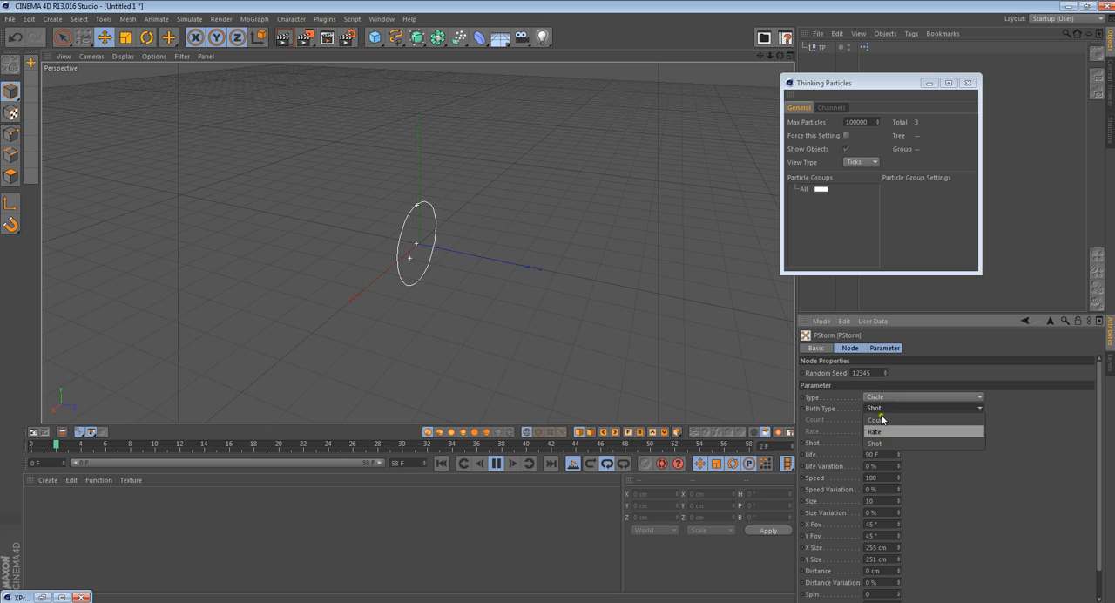
pyautogui.click(992, 423)
# - Change the PStorm emitter type to Rectangle and close the Thinking Particles settings
pyautogui.click(929, 396)
pyautogui.click(896, 407)
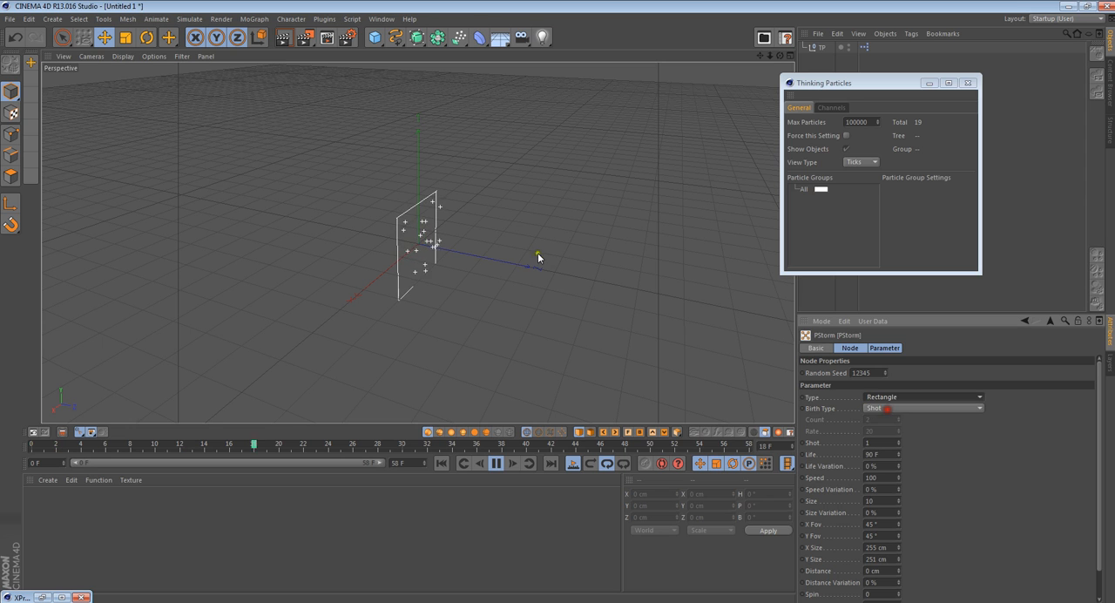
pyautogui.moveTo(780, 55)
pyautogui.mouseDown()
pyautogui.moveTo(558, 301)
pyautogui.moveTo(779, 56)
pyautogui.mouseUp()
pyautogui.click(967, 83)
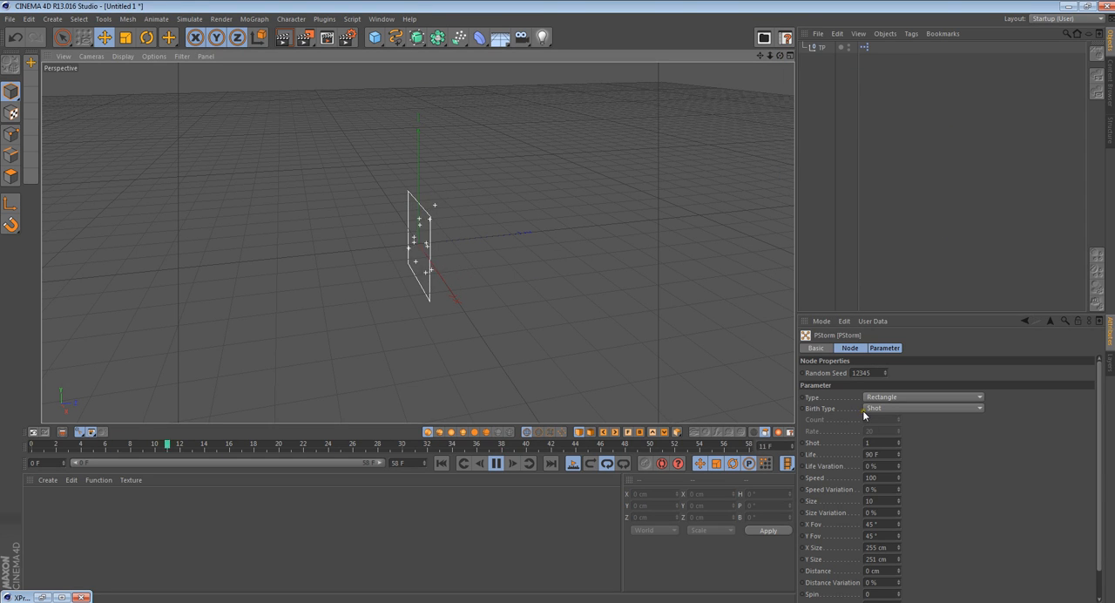
# - Reopen the XPresso Editor, select the TP null and move it up and away from the PStorm emitter in the viewport
pyautogui.click(41, 596)
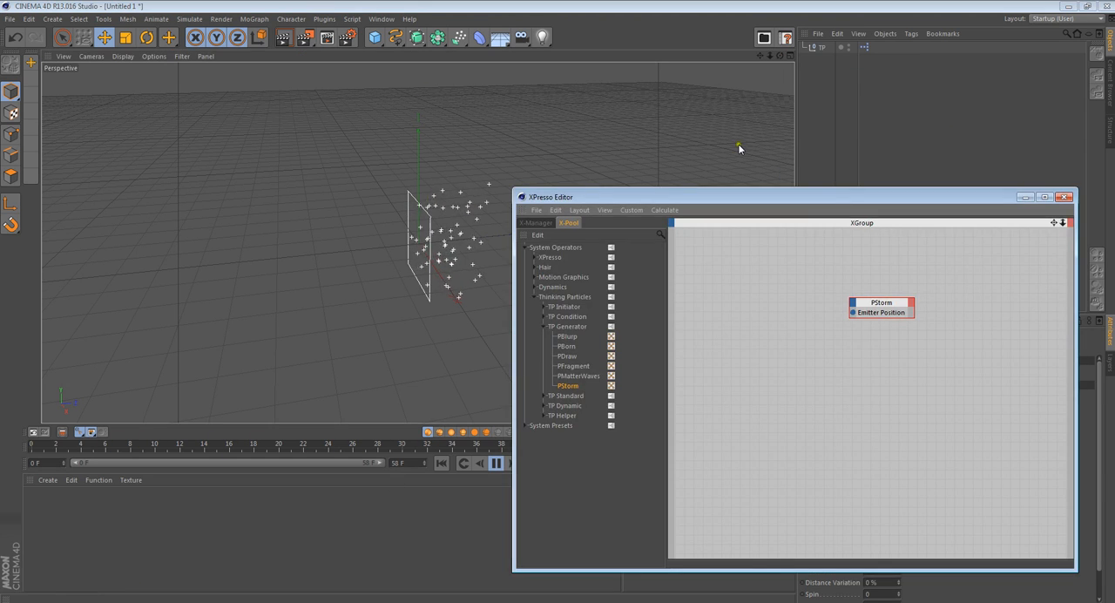
pyautogui.moveTo(711, 196); pyautogui.dragTo(683, 209)
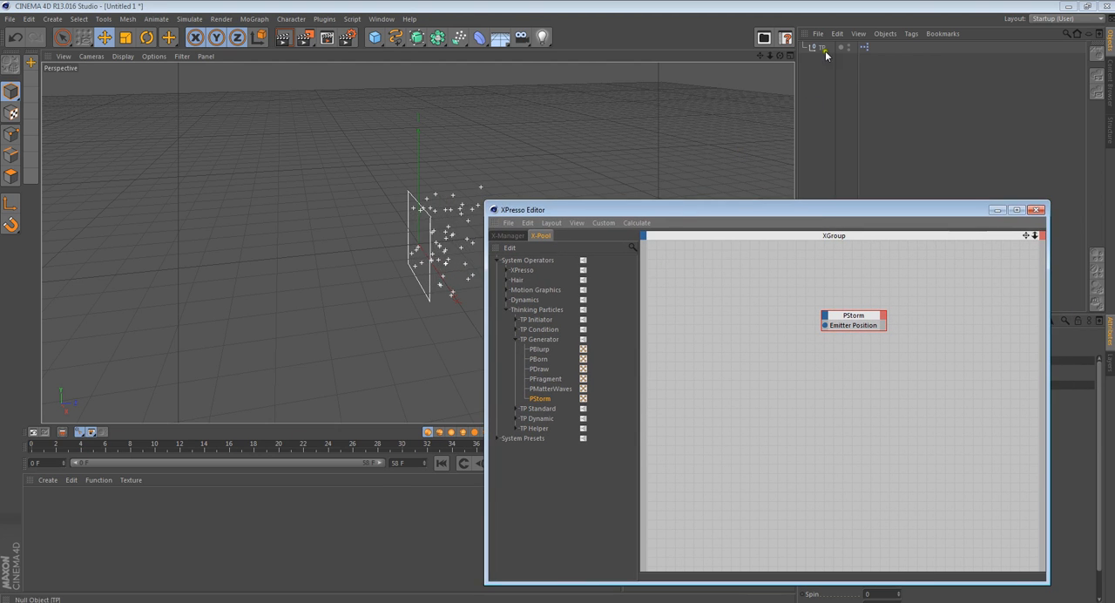
pyautogui.click(824, 49)
pyautogui.moveTo(779, 56); pyautogui.dragTo(558, 300)
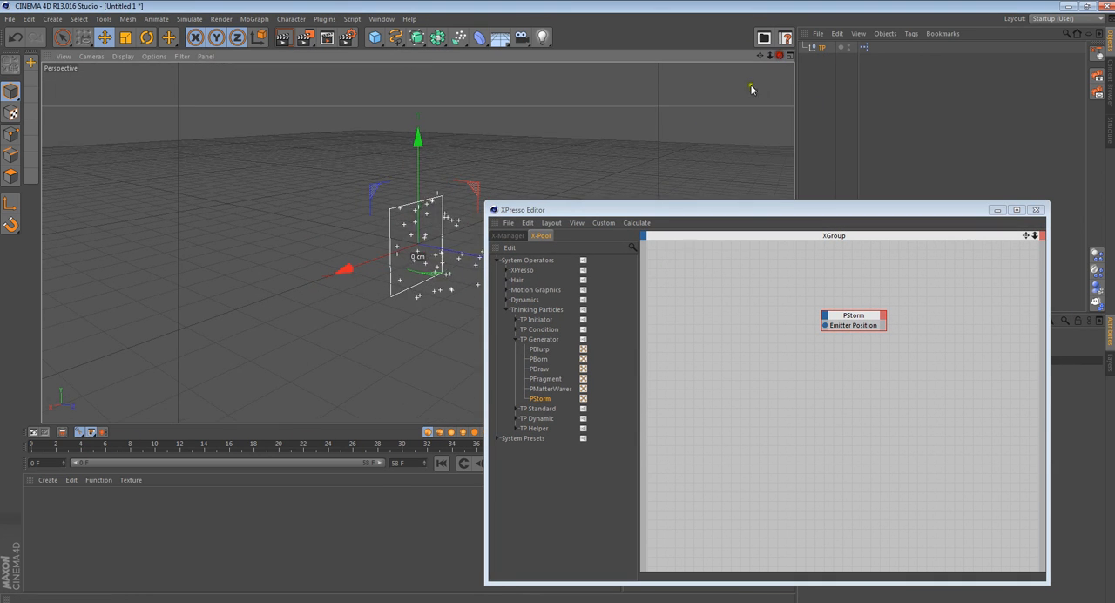
pyautogui.click(667, 211)
pyautogui.moveTo(666, 211); pyautogui.dragTo(803, 230)
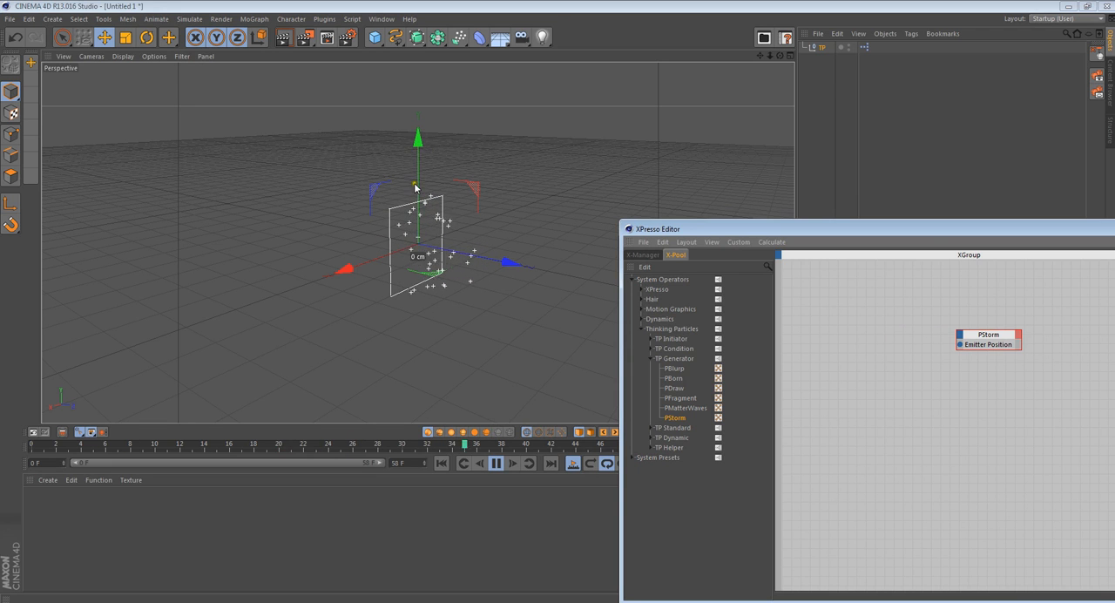
pyautogui.moveTo(418, 147); pyautogui.dragTo(424, 116)
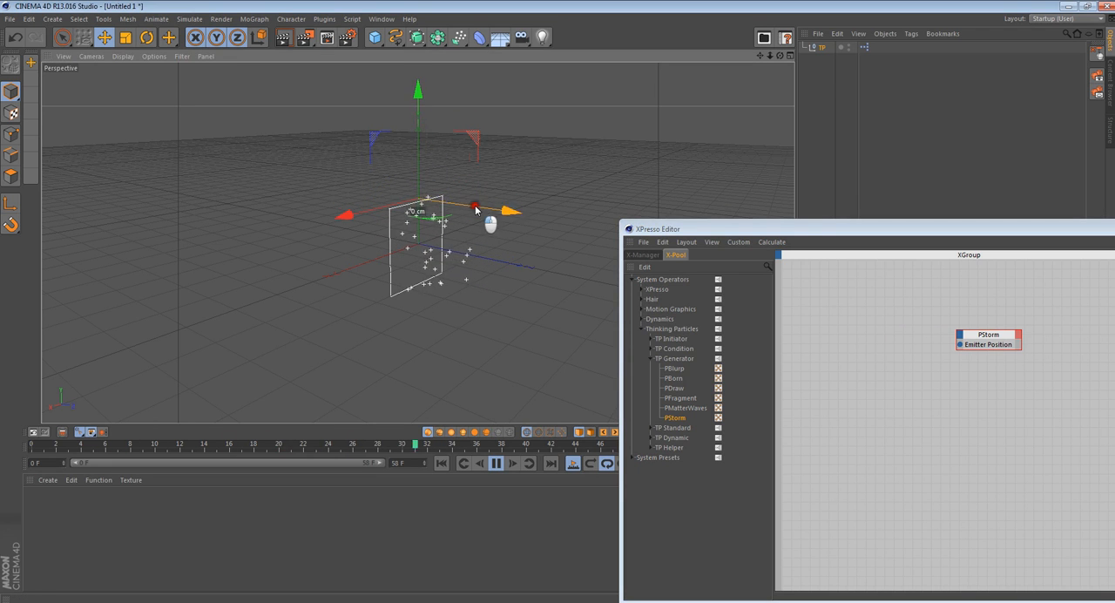
pyautogui.moveTo(475, 209); pyautogui.dragTo(368, 157)
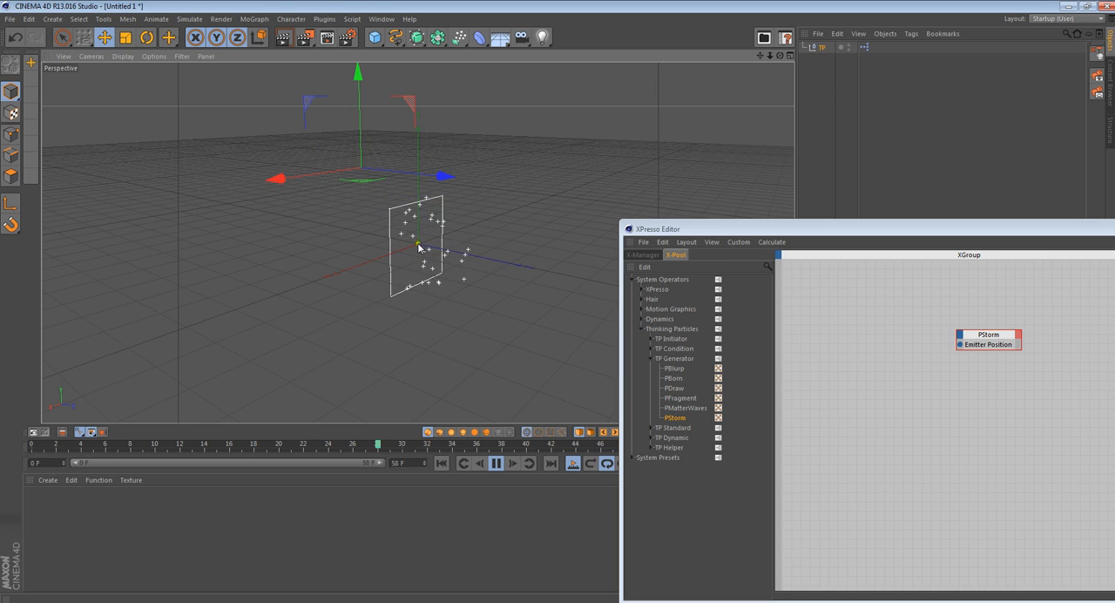
# - Shift the PStorm node to make room and add the TP null to the XPresso graph as a node before it
pyautogui.moveTo(925, 229); pyautogui.dragTo(760, 220)
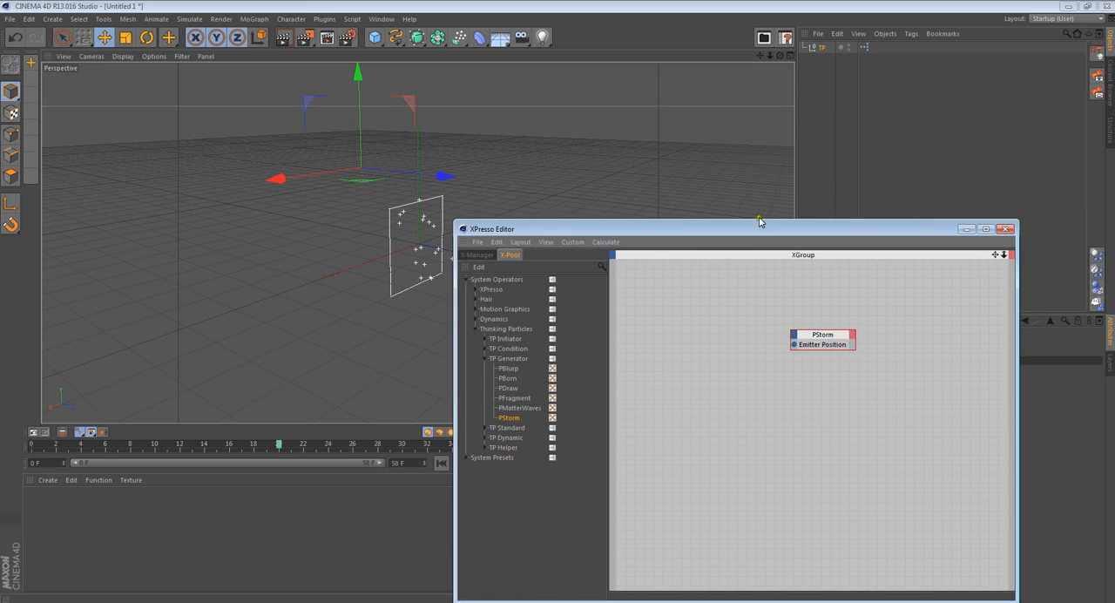
pyautogui.moveTo(843, 350); pyautogui.dragTo(875, 331)
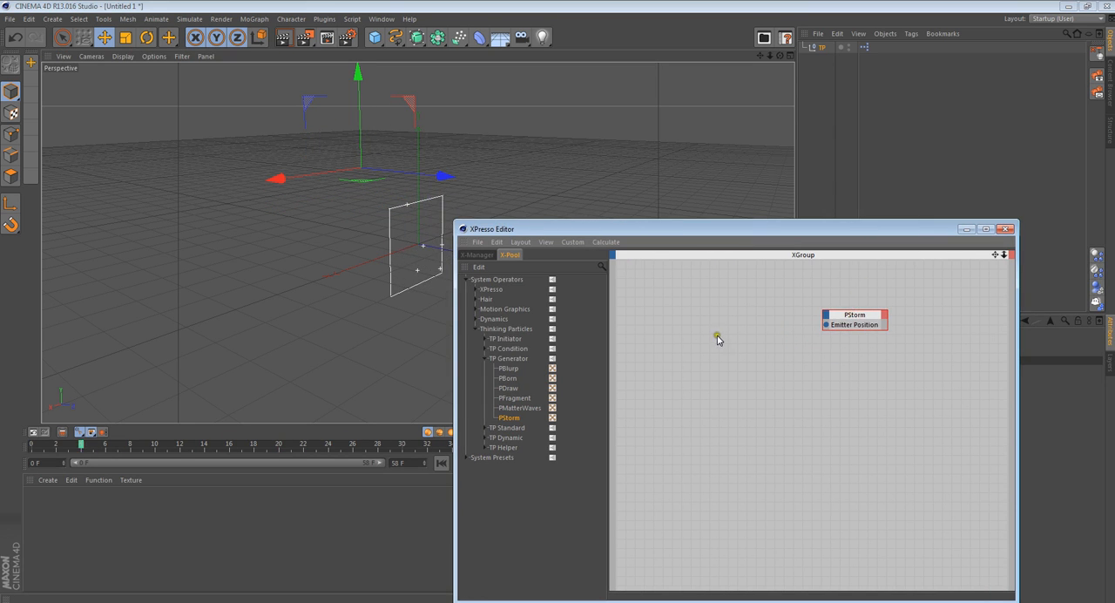
pyautogui.moveTo(730, 229); pyautogui.dragTo(851, 233)
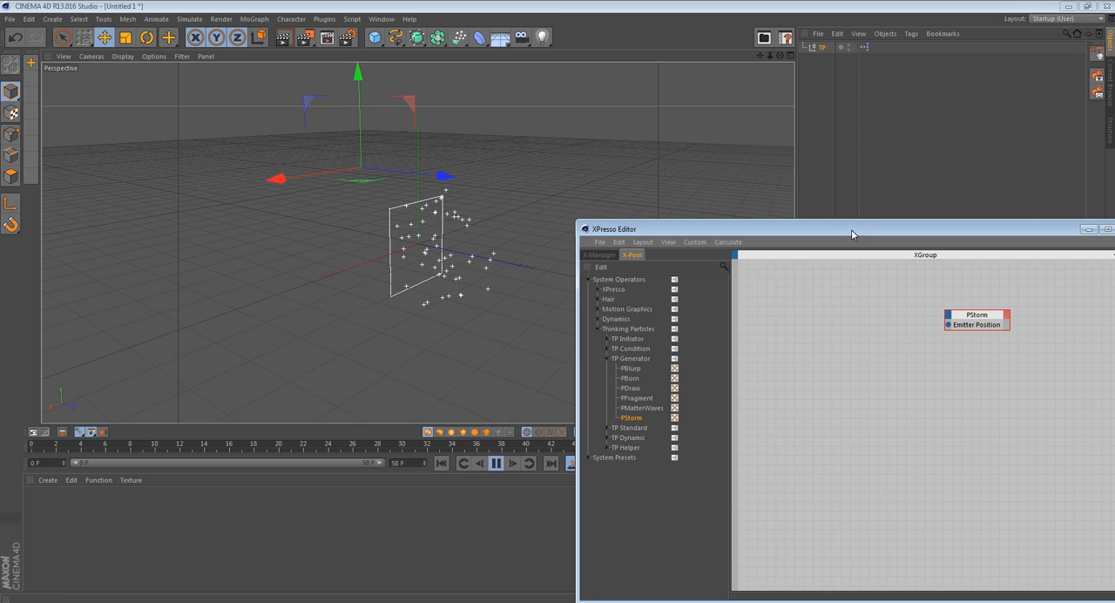
pyautogui.moveTo(851, 229); pyautogui.dragTo(810, 236)
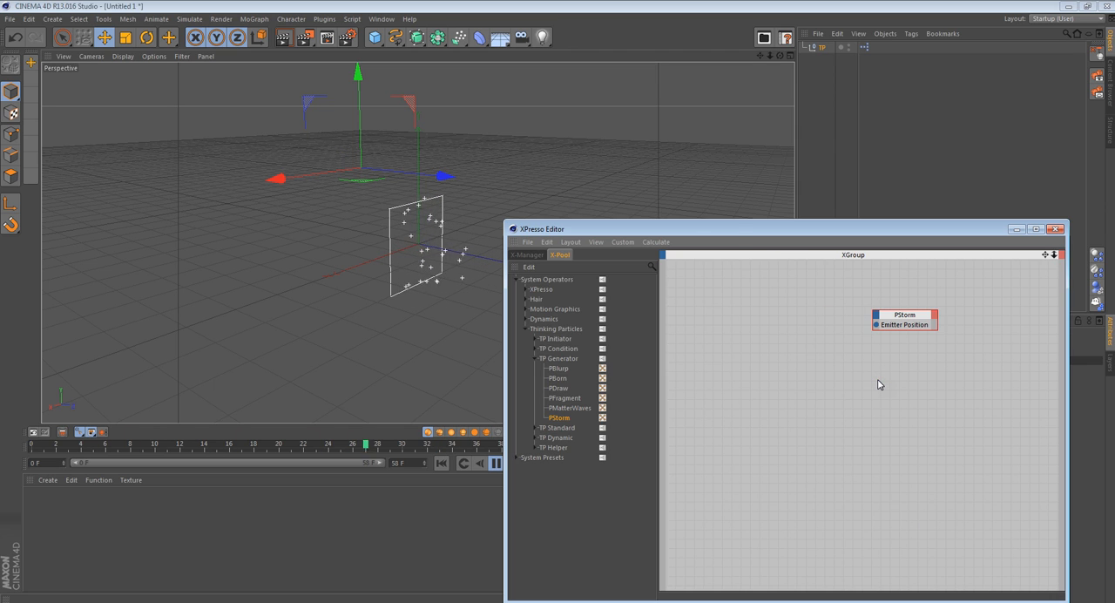
pyautogui.click(822, 36)
pyautogui.click(824, 42)
pyautogui.click(882, 32)
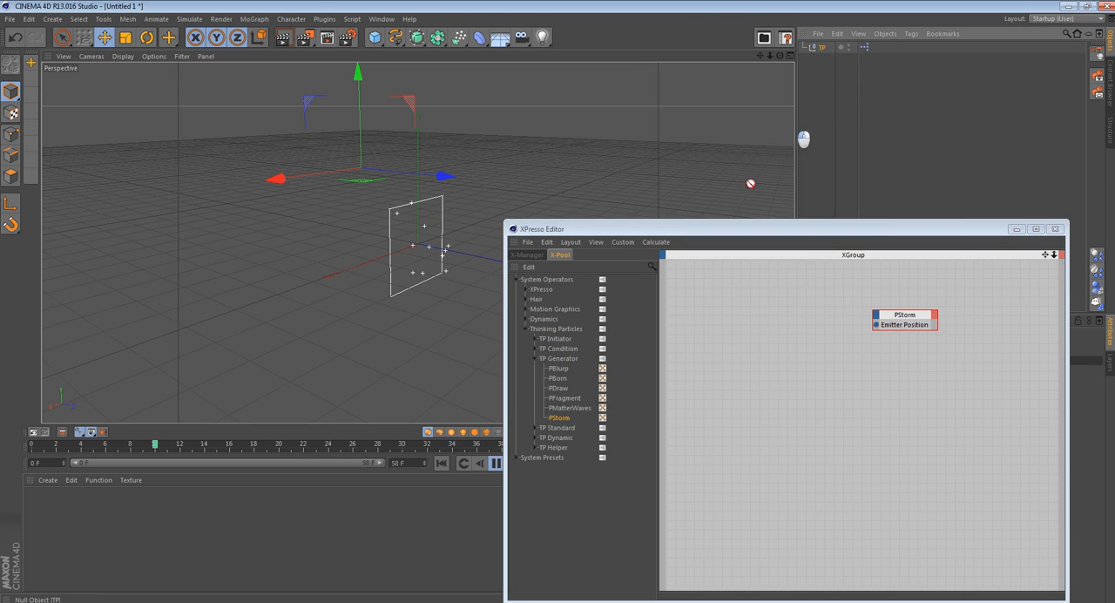
pyautogui.moveTo(751, 183); pyautogui.dragTo(723, 324)
pyautogui.click(739, 312)
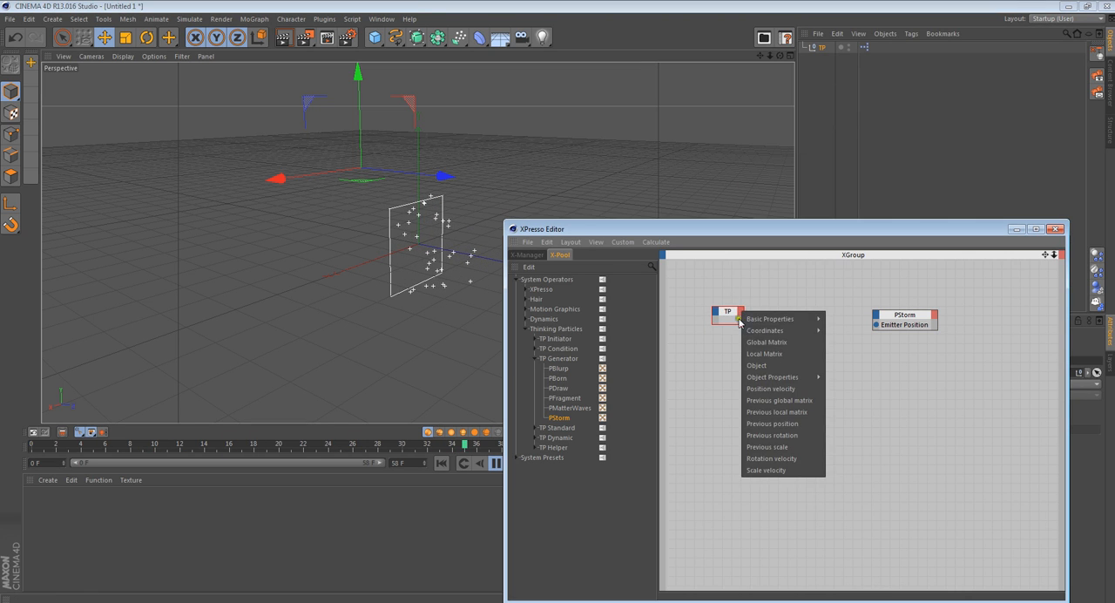
# - Add a Global Position output to the TP node, optimize its size and connect it to PStorm's Emitter Position
pyautogui.click(735, 293)
pyautogui.click(740, 313)
pyautogui.moveTo(784, 332)
pyautogui.moveTo(867, 336)
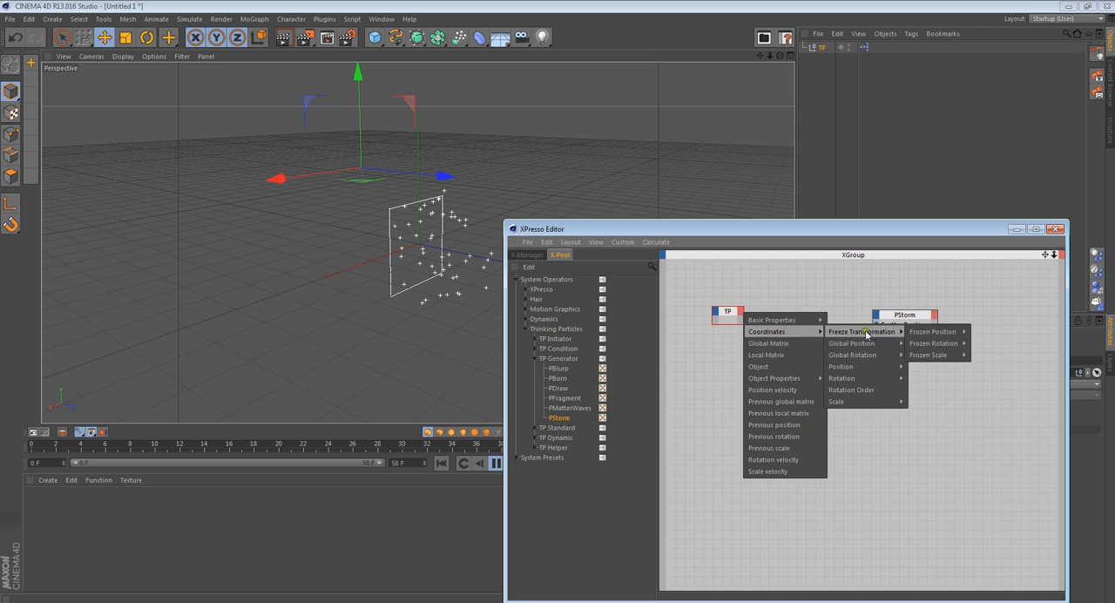
pyautogui.click(932, 345)
pyautogui.rightClick(730, 316)
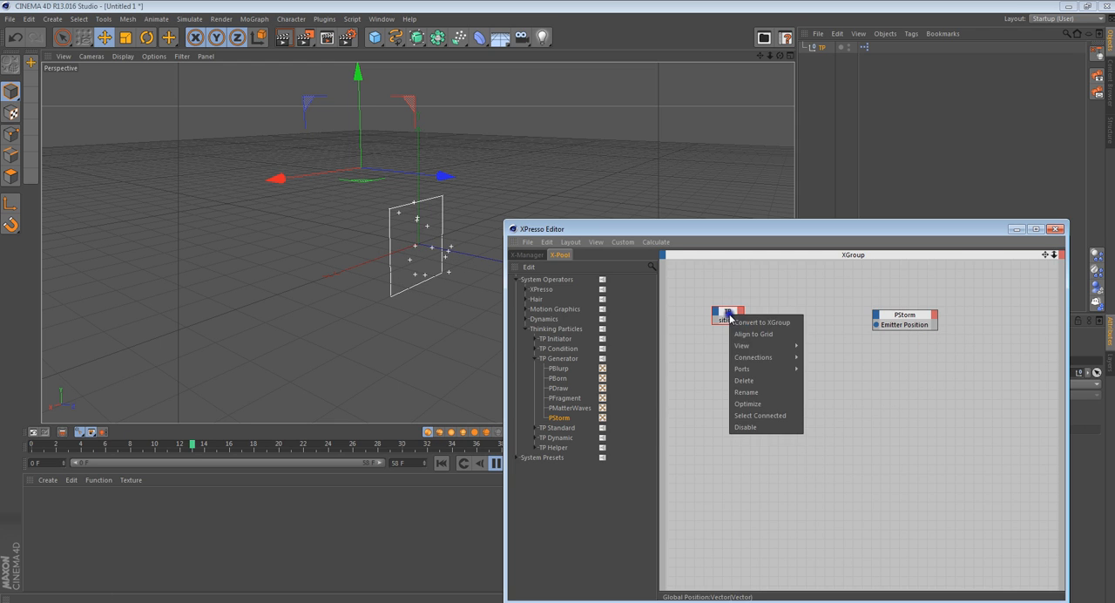
pyautogui.click(746, 403)
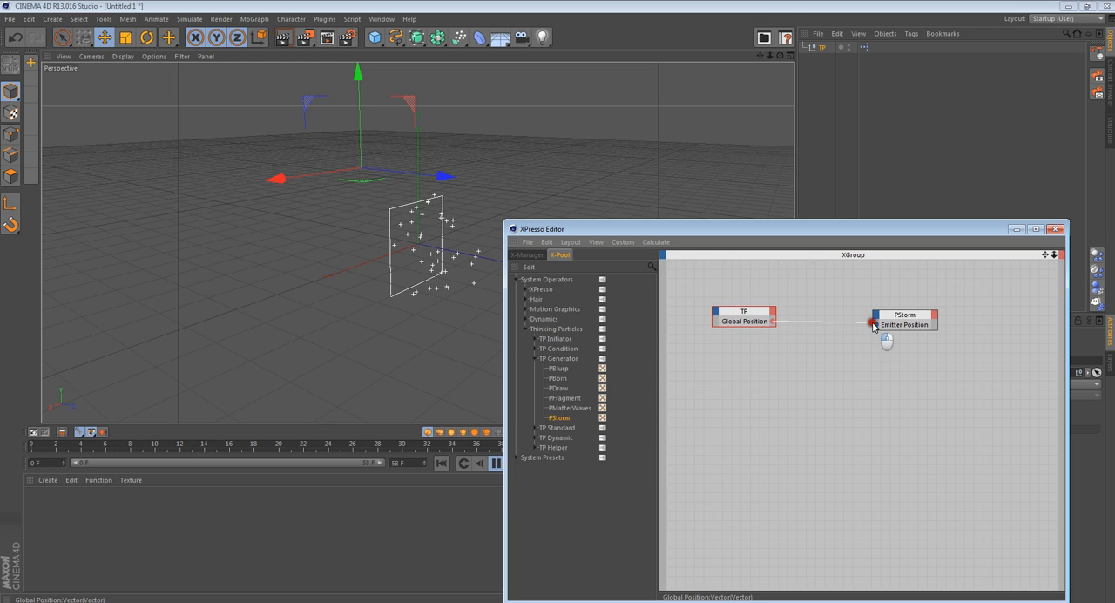
pyautogui.moveTo(879, 328)
pyautogui.mouseDown()
pyautogui.moveTo(938, 329)
pyautogui.moveTo(877, 327)
pyautogui.mouseUp()
# - Try moving and rotating the TP null to test the position link, undoing both transformations
pyautogui.moveTo(421, 179); pyautogui.dragTo(540, 179)
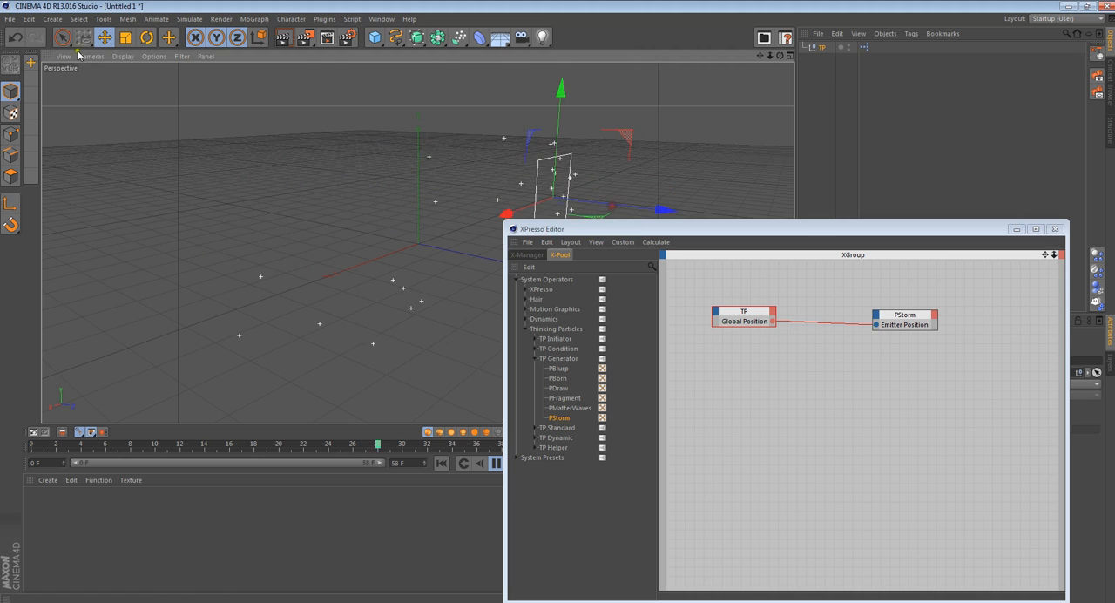
pyautogui.click(15, 37)
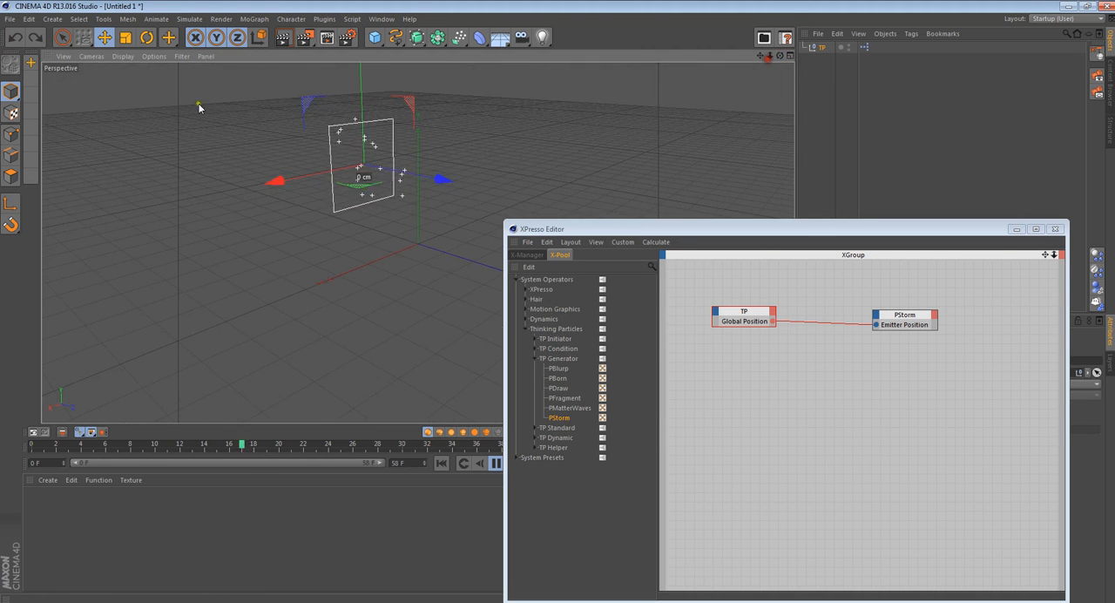
pyautogui.click(148, 37)
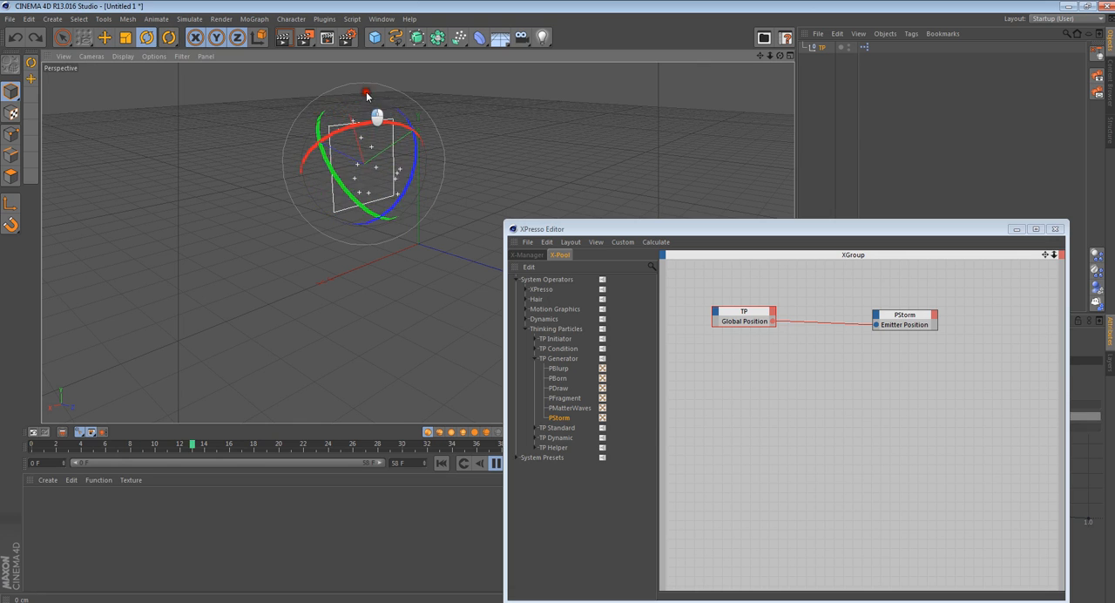
pyautogui.moveTo(365, 91); pyautogui.dragTo(450, 145)
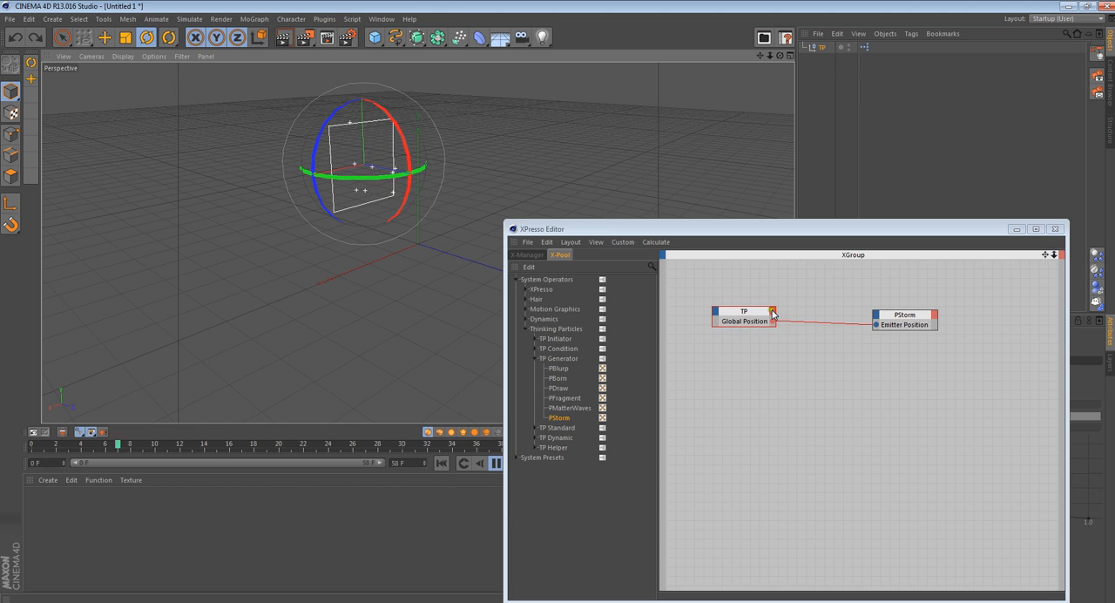
# - Add an Emitter Alignment input to the PStorm node and optimize the node's size
pyautogui.click(876, 315)
pyautogui.click(843, 293)
pyautogui.moveTo(893, 316); pyautogui.dragTo(906, 315)
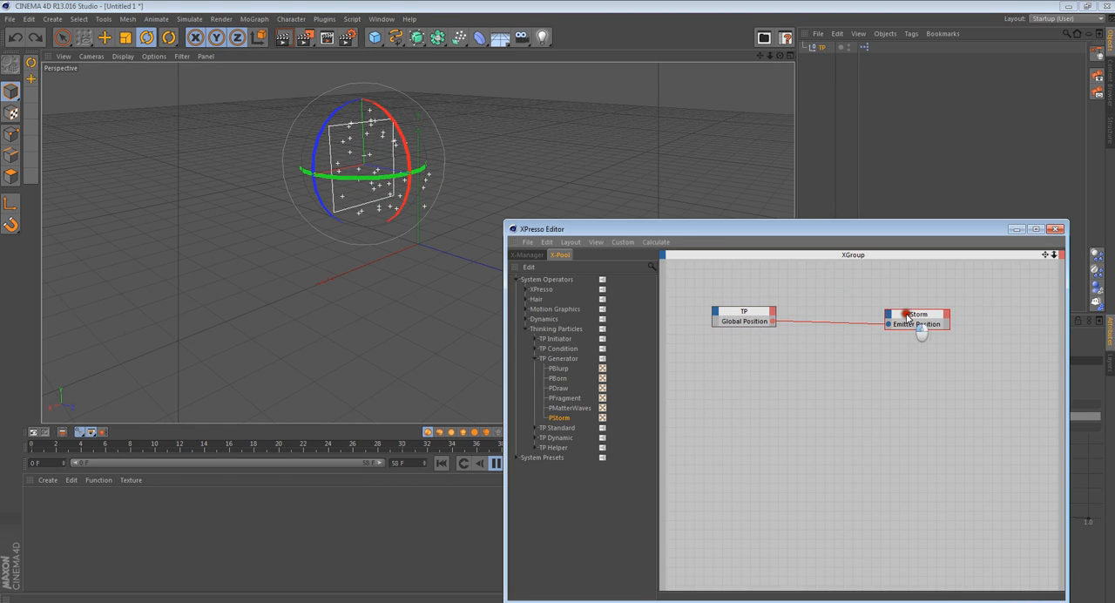
pyautogui.click(886, 313)
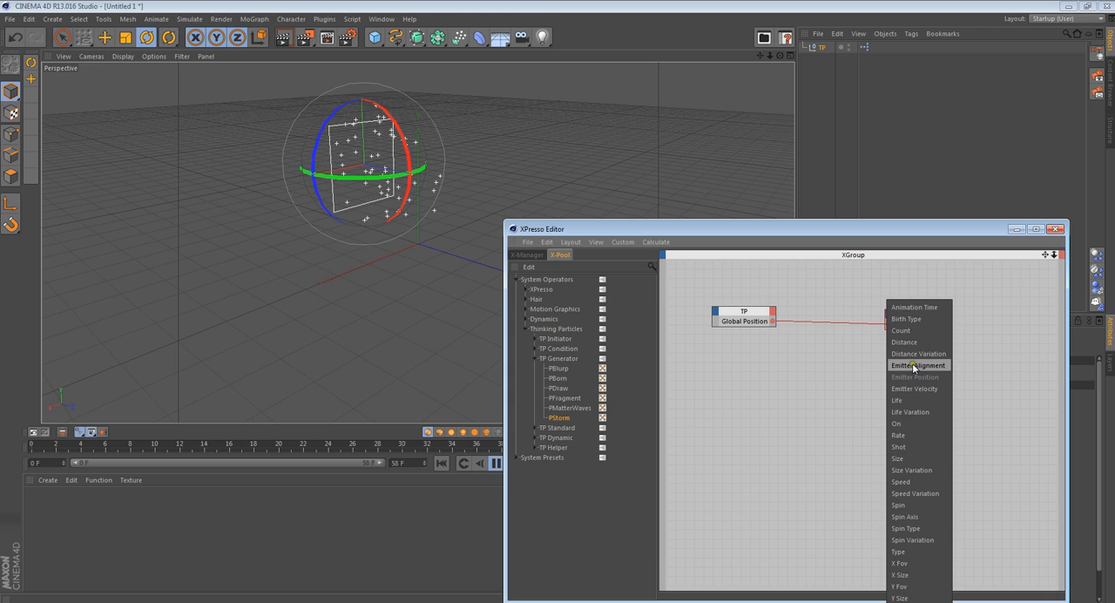
pyautogui.click(913, 366)
pyautogui.rightClick(908, 317)
pyautogui.click(846, 343)
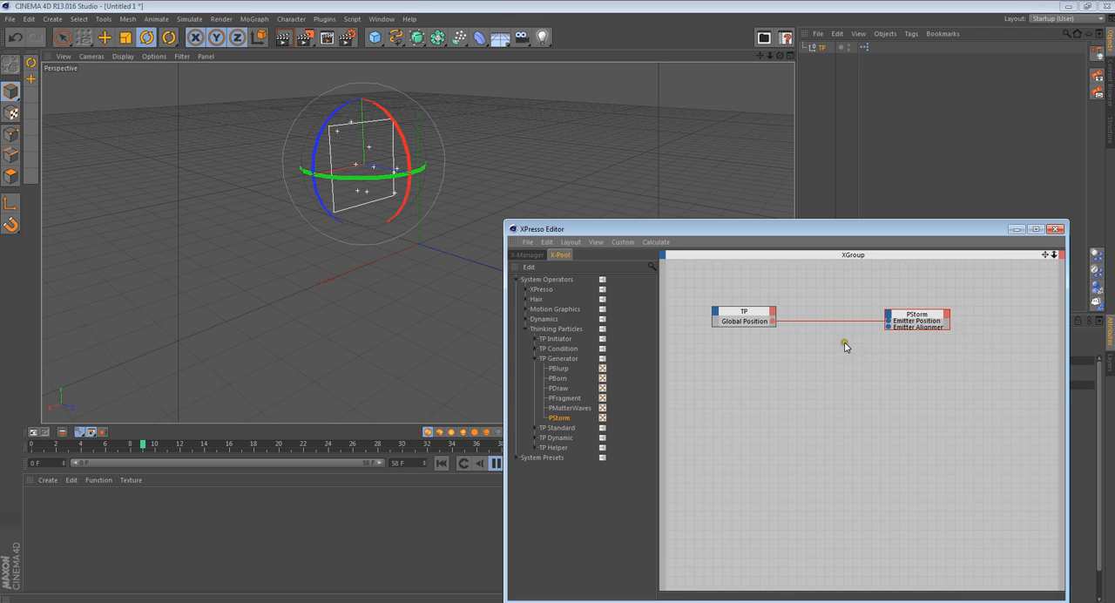
pyautogui.rightClick(902, 315)
pyautogui.click(941, 399)
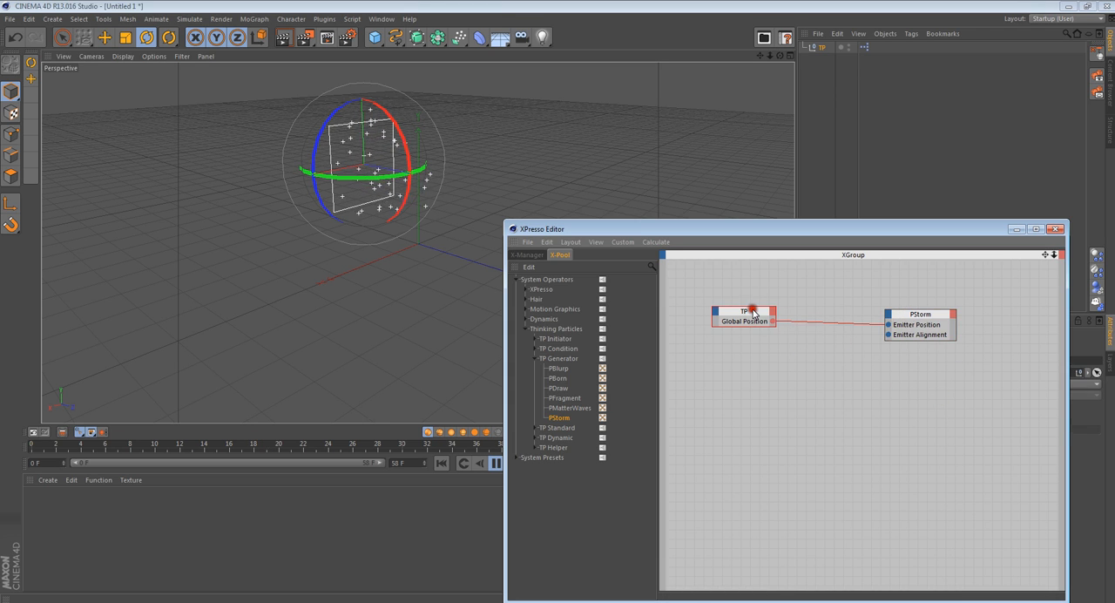
# - Reposition the TP node and add a Global Matrix output to it
pyautogui.moveTo(749, 322); pyautogui.dragTo(740, 326)
pyautogui.click(765, 314)
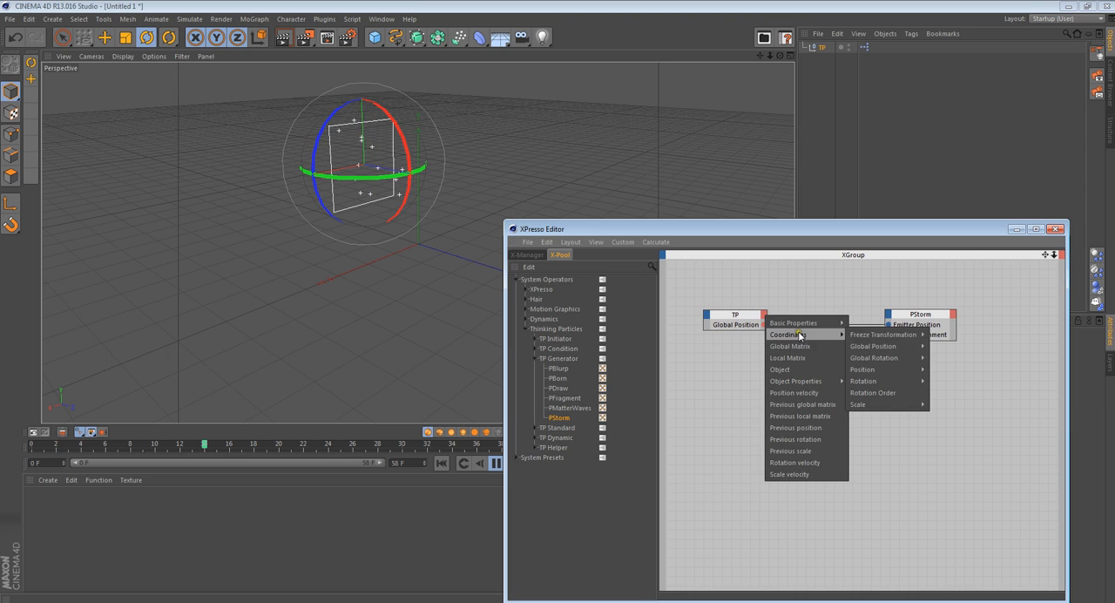
pyautogui.click(900, 473)
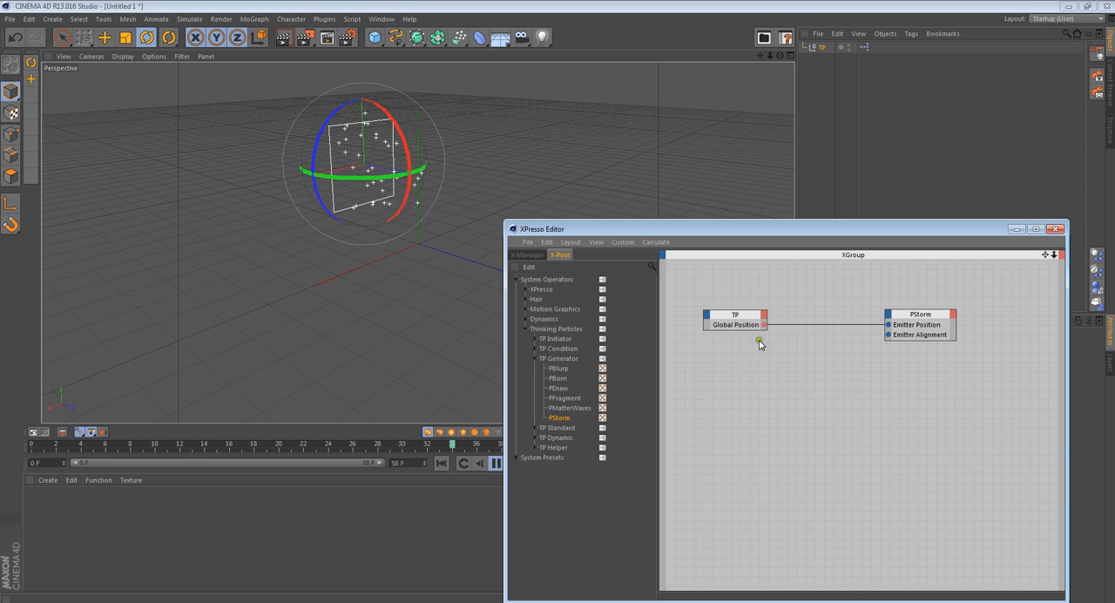
pyautogui.click(765, 314)
pyautogui.moveTo(806, 334)
pyautogui.moveTo(863, 335)
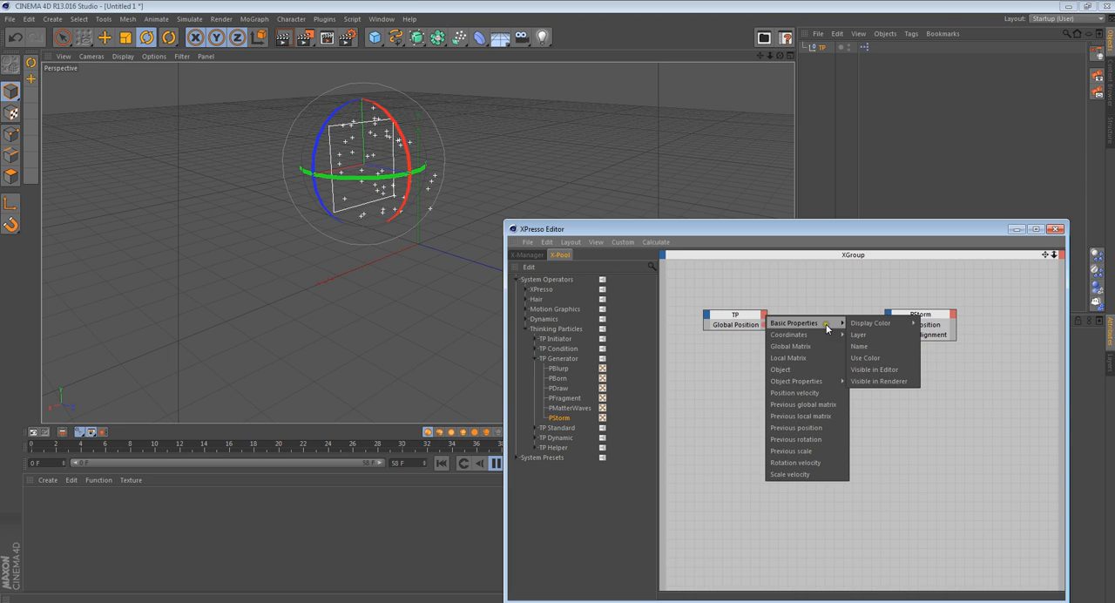
pyautogui.click(816, 347)
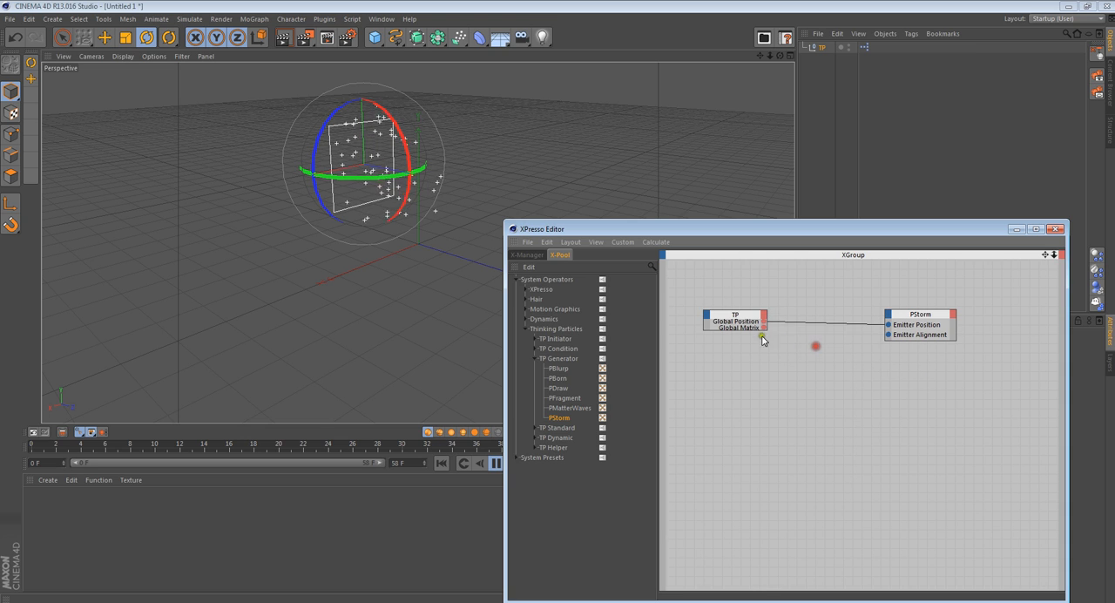
# - Optimize the TP node's size and connect its Global Matrix output to PStorm's Emitter Alignment input
pyautogui.rightClick(752, 315)
pyautogui.click(772, 366)
pyautogui.rightClick(745, 314)
pyautogui.click(767, 400)
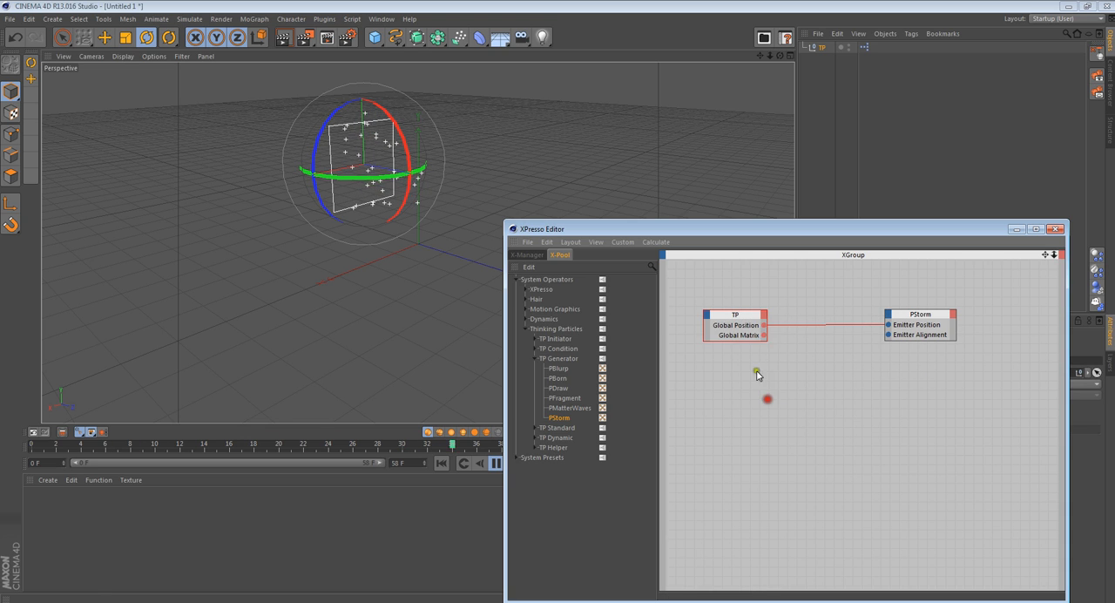
pyautogui.moveTo(764, 335); pyautogui.dragTo(889, 336)
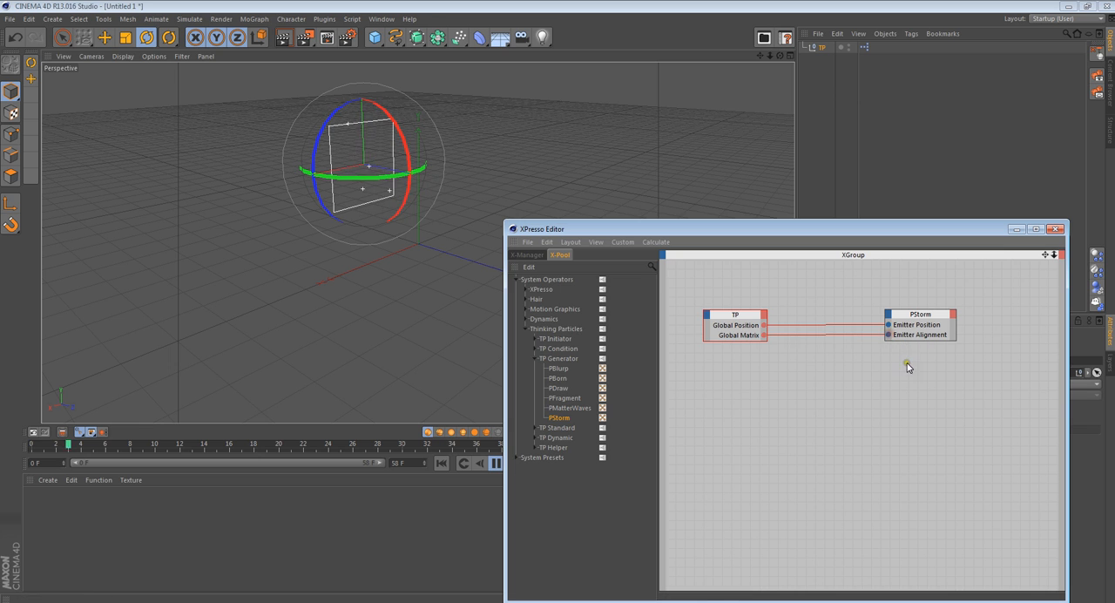
# - Rotate the TP null in several directions to test the alignment link, ending at about H 8.5°, P -44.3°, B -0.3°
pyautogui.moveTo(326, 150); pyautogui.dragTo(392, 144)
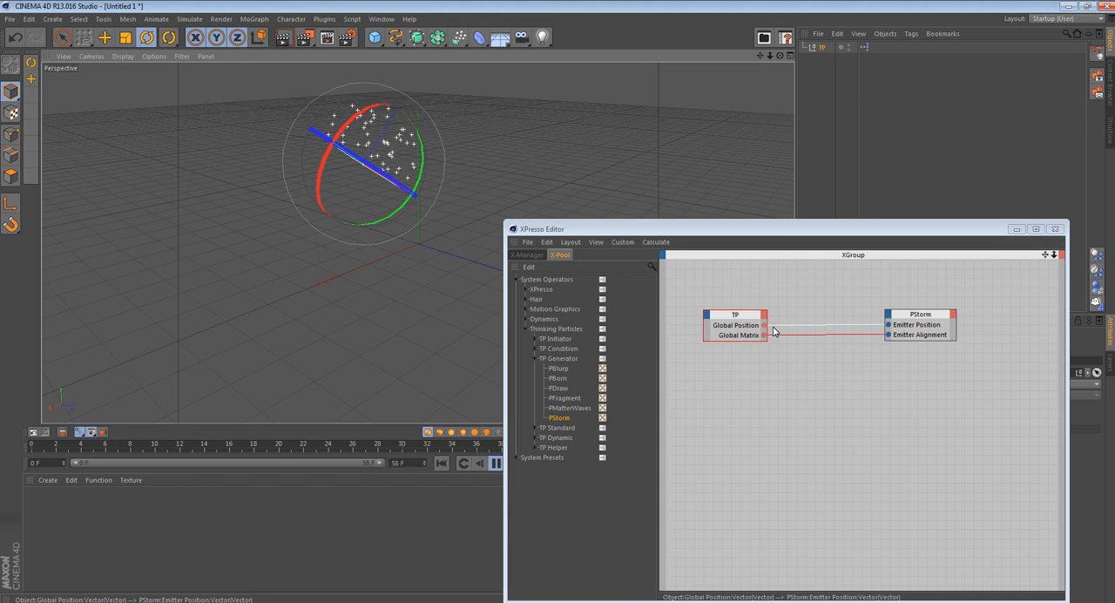
pyautogui.moveTo(447, 155); pyautogui.dragTo(366, 179)
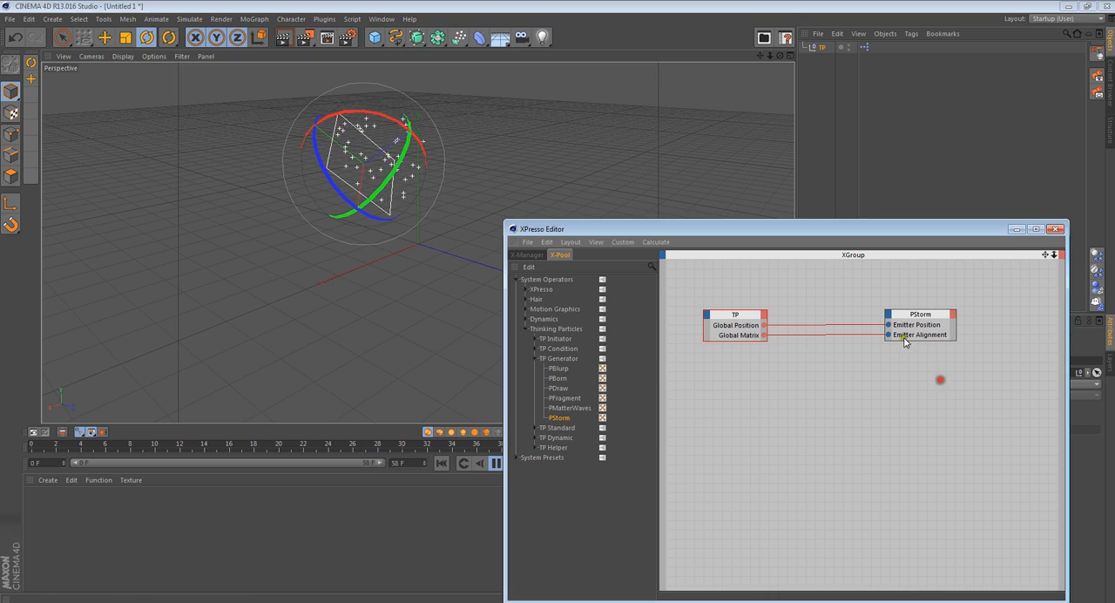
pyautogui.moveTo(821, 339); pyautogui.dragTo(888, 334)
pyautogui.click(348, 149)
pyautogui.moveTo(349, 152); pyautogui.dragTo(433, 179)
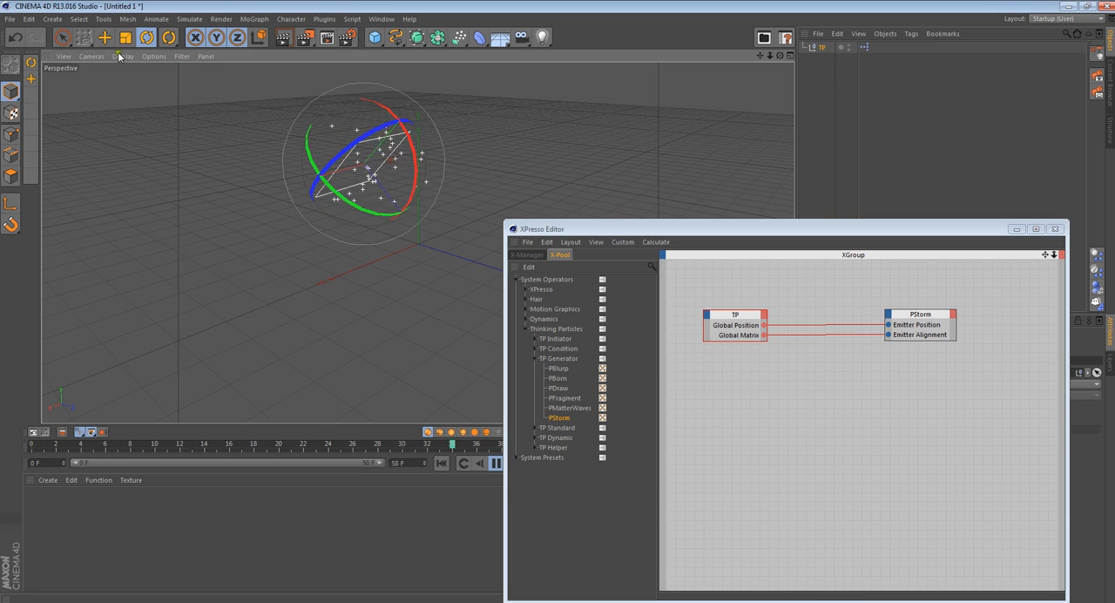
# - Move the TP null to about X -315, Y 156, Z 159 cm and minimize the XPresso Editor
pyautogui.click(112, 37)
pyautogui.moveTo(187, 168); pyautogui.dragTo(343, 186)
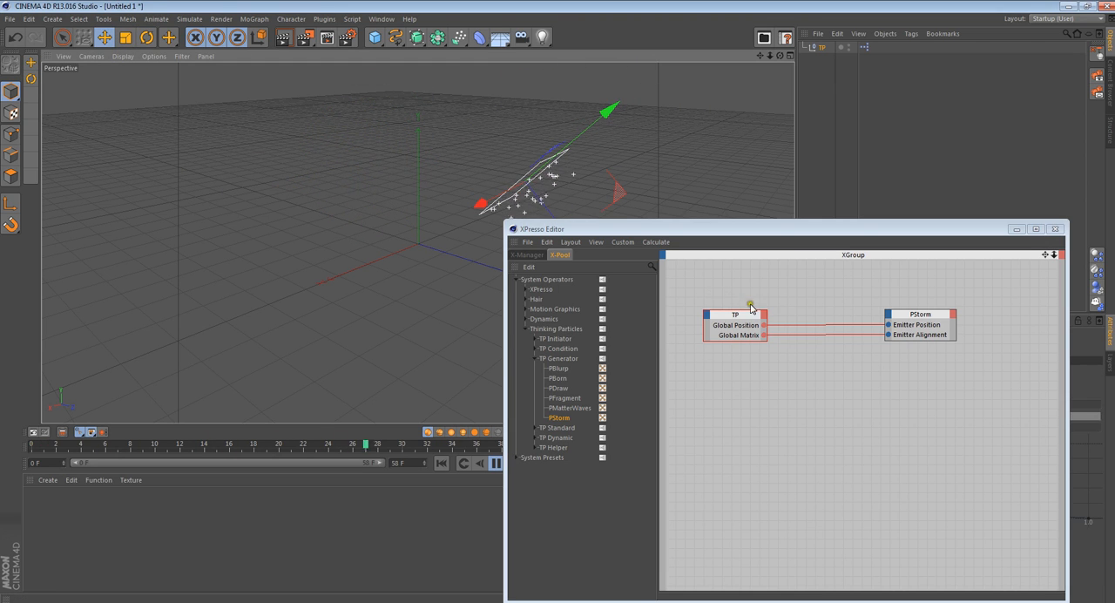
pyautogui.moveTo(763, 229); pyautogui.dragTo(668, 288)
pyautogui.click(919, 291)
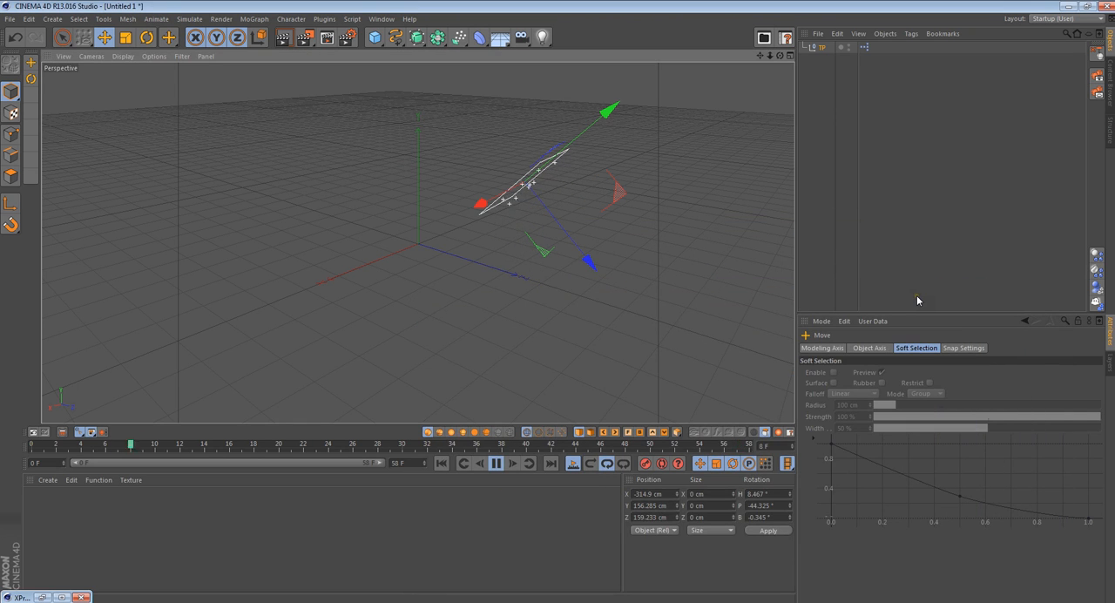